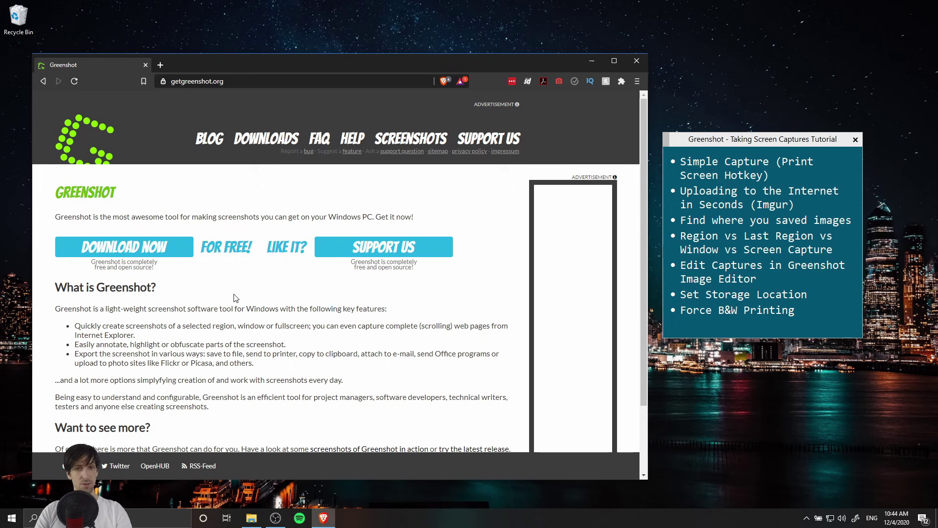
- Minimize the Brave window showing getgreenshot.org to reveal the desktop
click(591, 61)
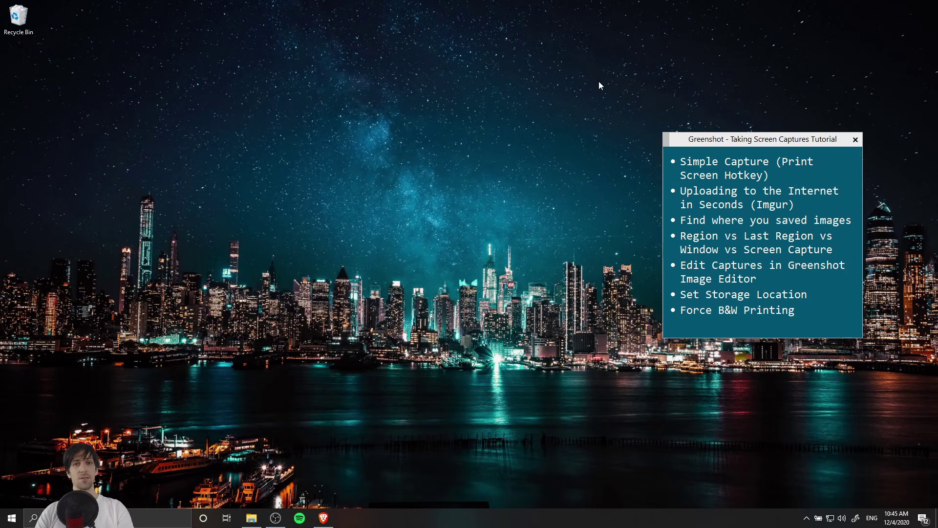
key(alt+Tab)
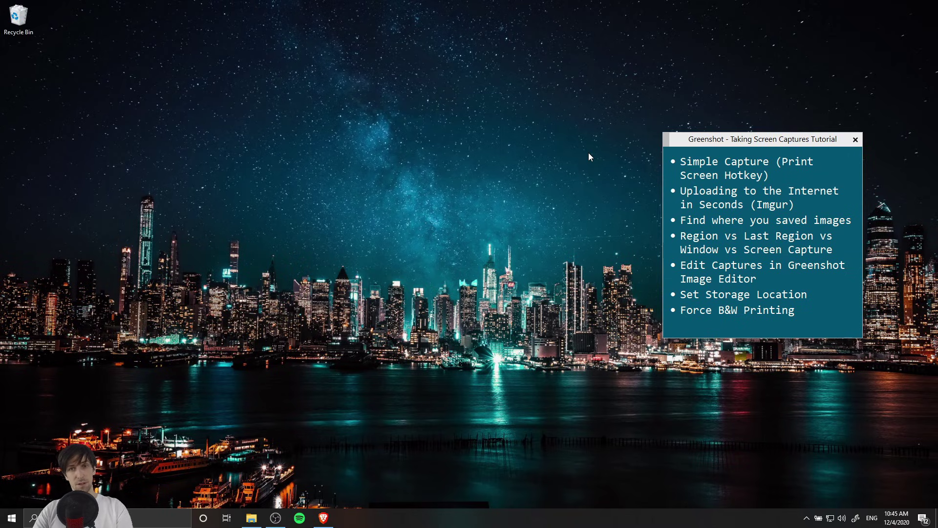
right_click(467, 524)
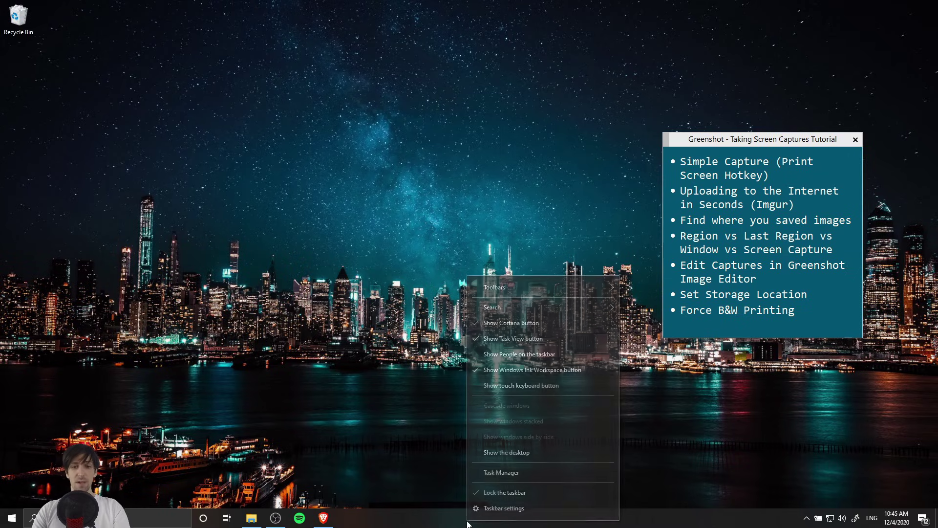
click(491, 471)
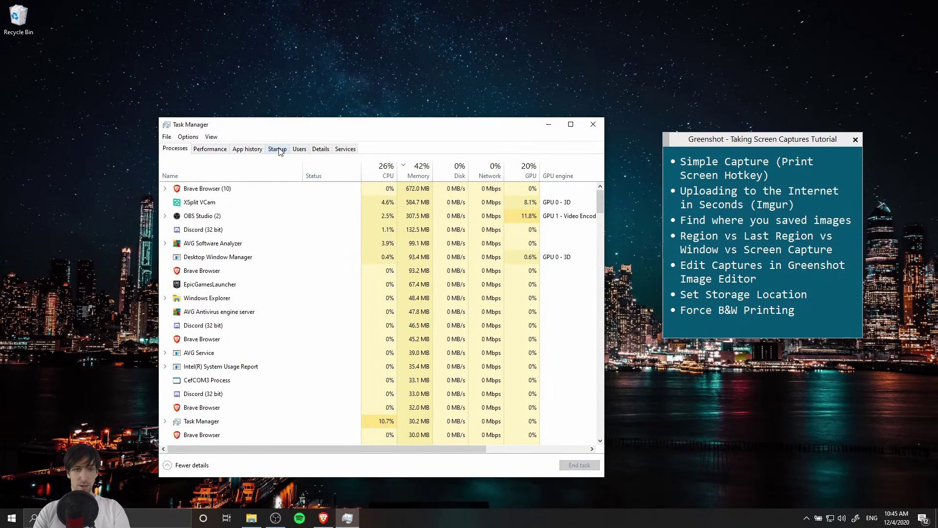
click(279, 150)
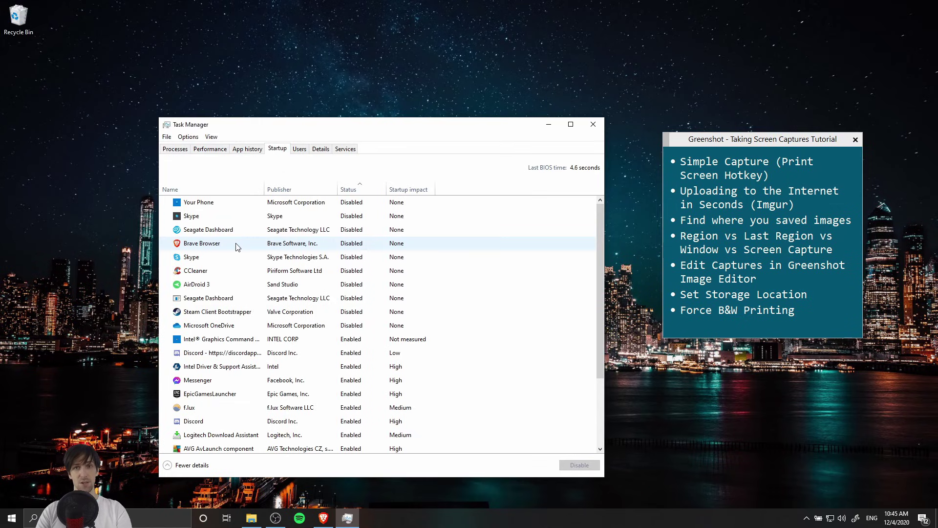
scroll(208, 365, down, 3)
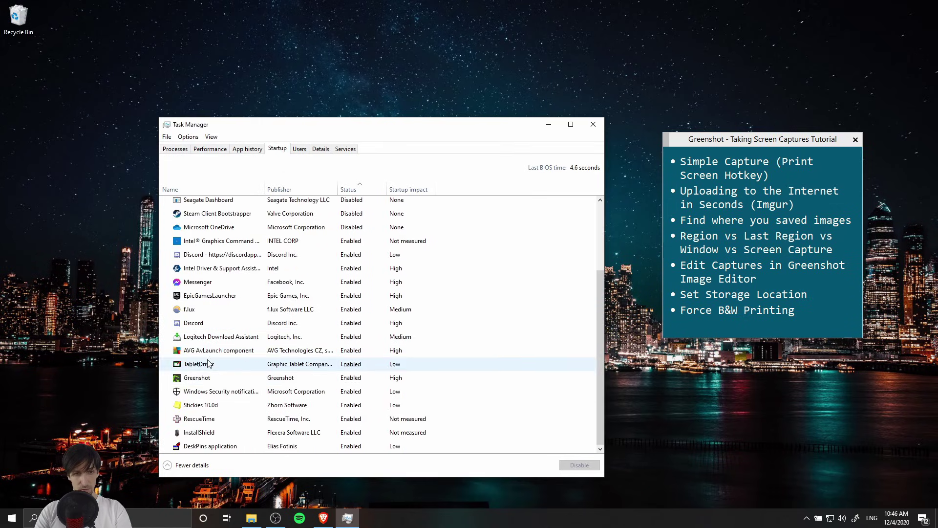
click(216, 381)
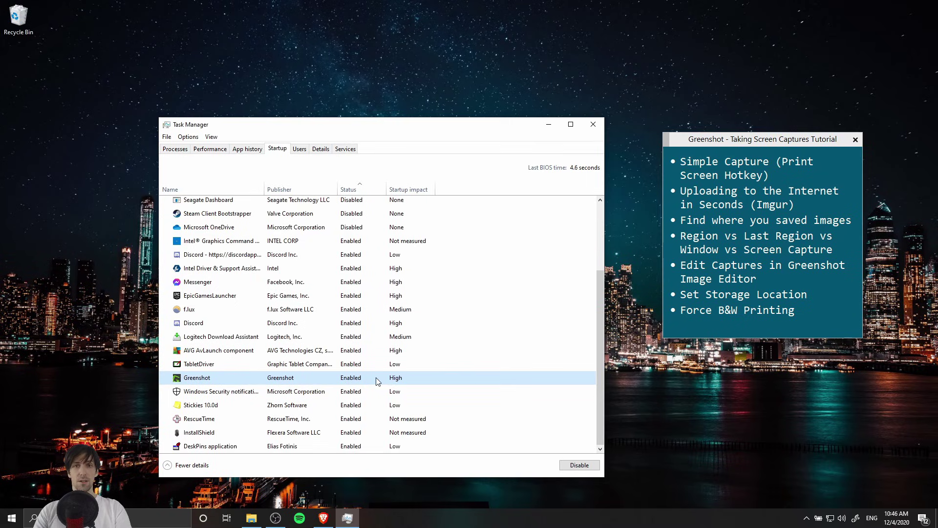
key(Down)
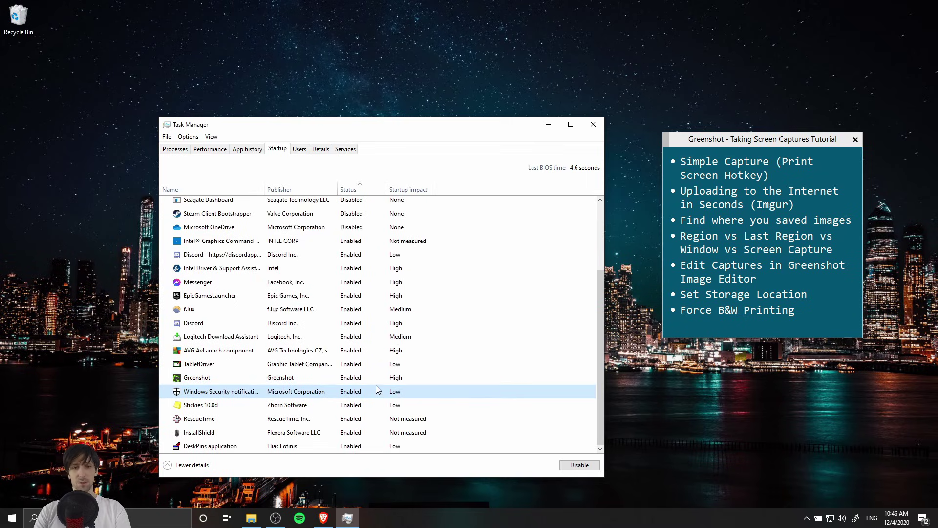
click(593, 124)
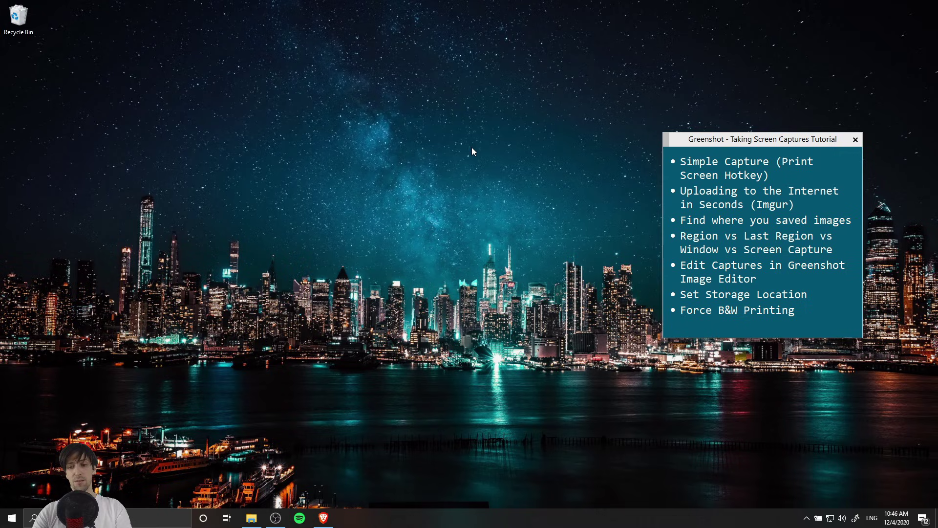
- Capture an 837 x 633 region of the desktop skyline with Print Screen
key(Print)
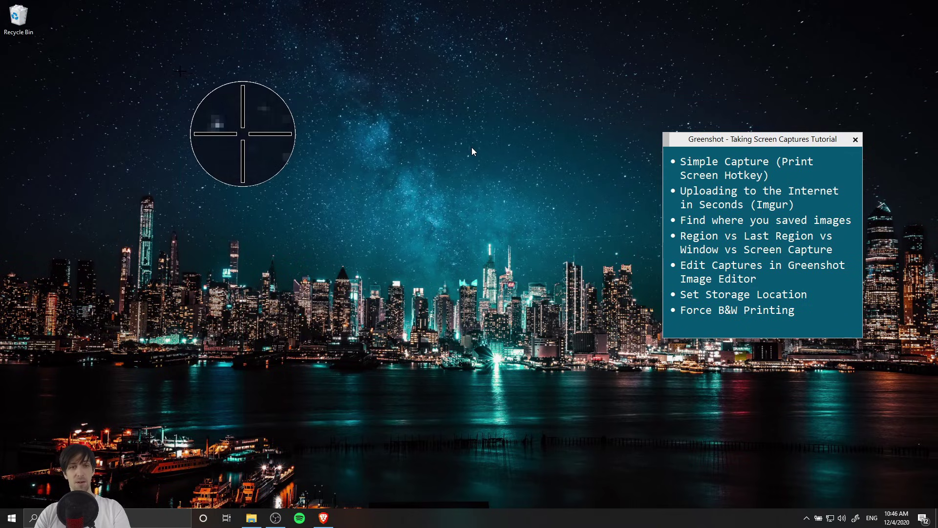
drag(180, 71, 589, 380)
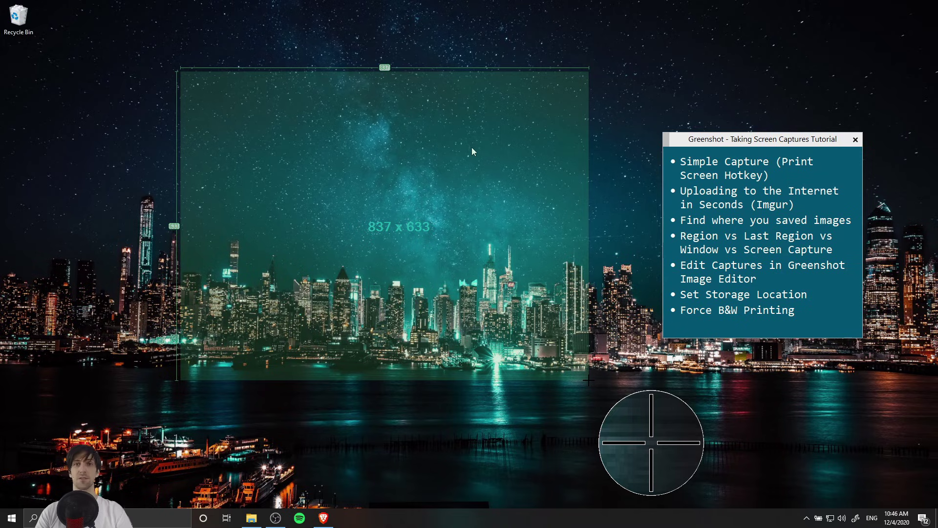
drag(588, 380, 588, 381)
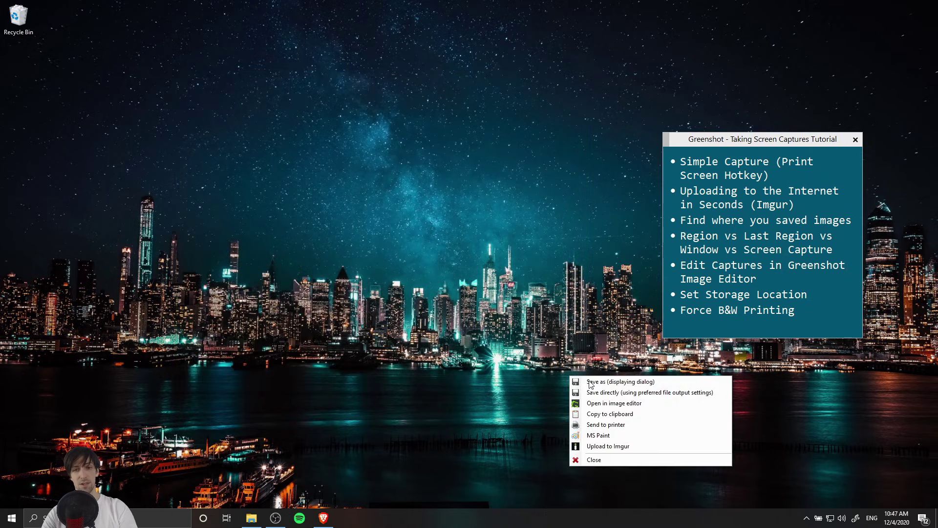
click(711, 382)
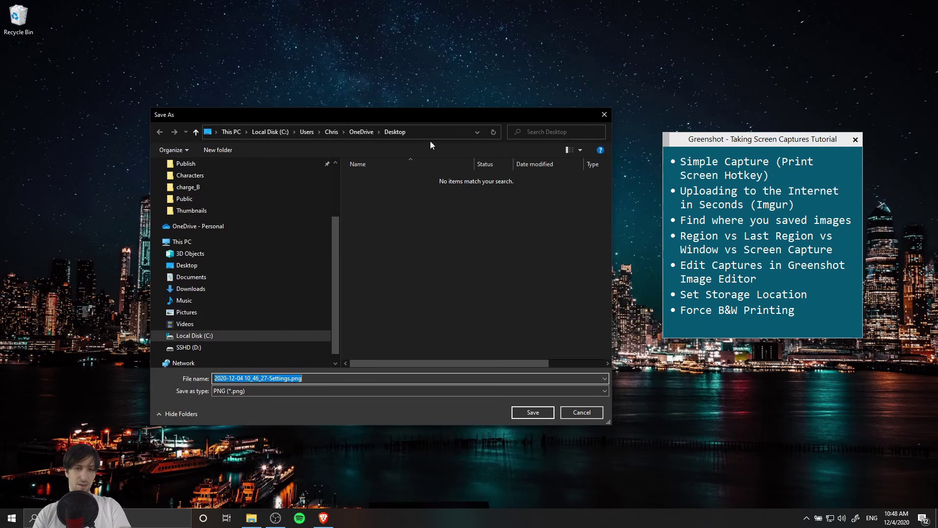
click(537, 412)
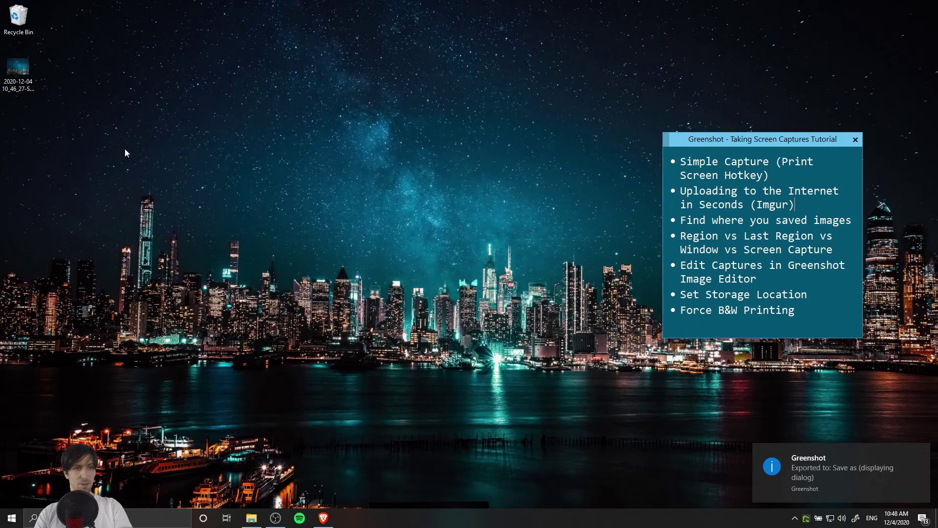
double_click(18, 68)
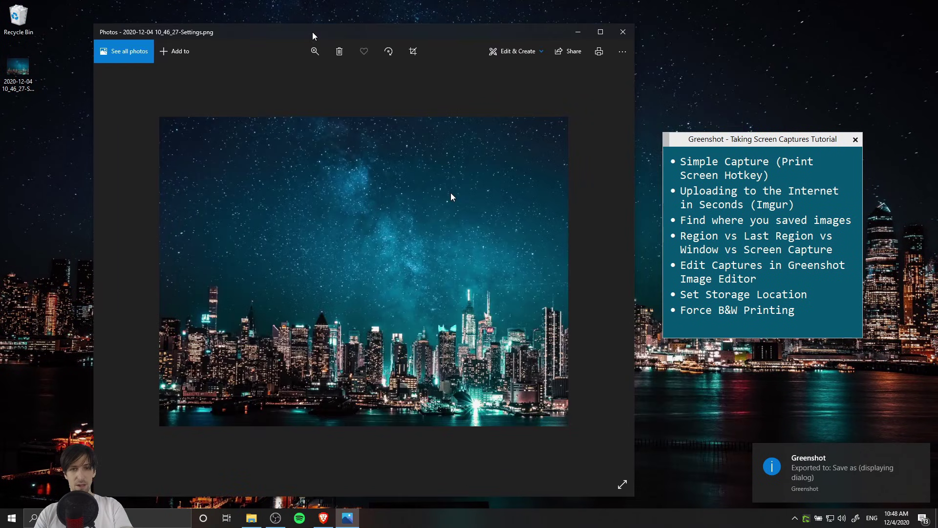
key(alt+F4)
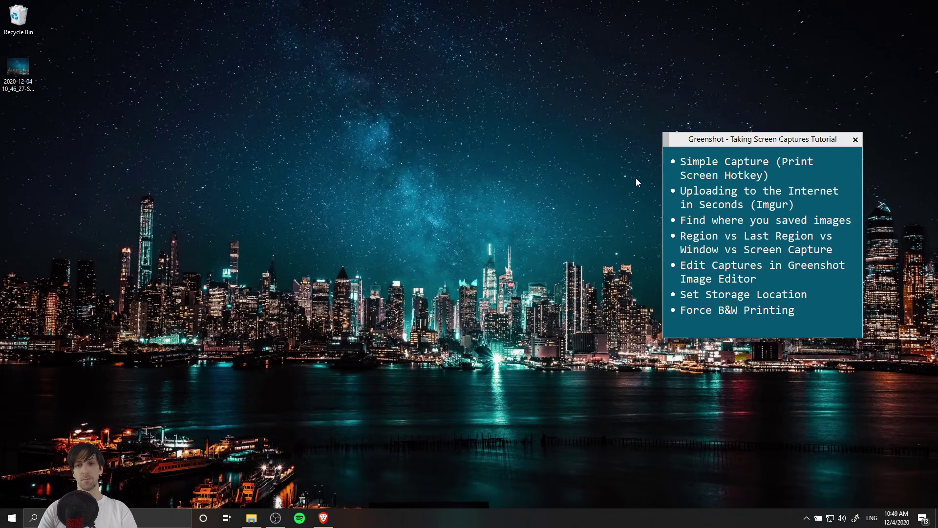
- Highlight the 'Uploading to the Internet' Imgur topic in the tutorial notes
drag(681, 191, 843, 189)
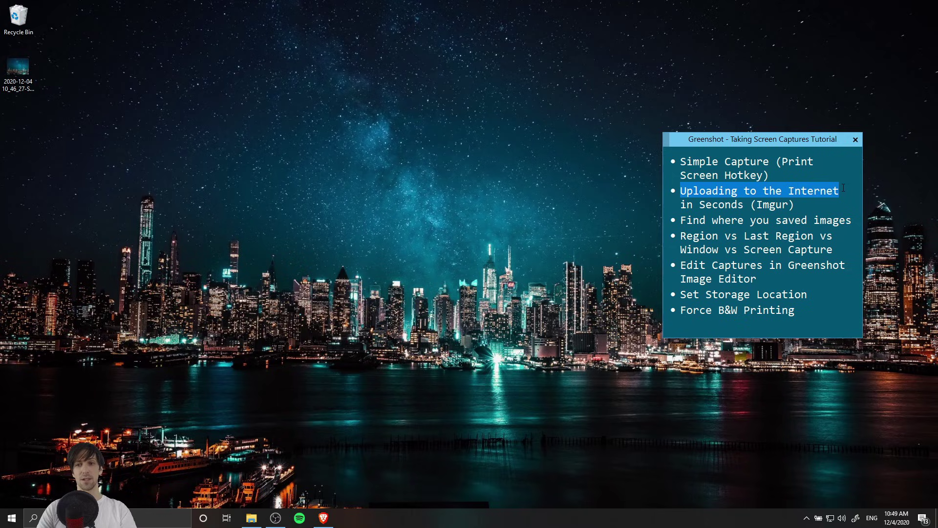
double_click(759, 206)
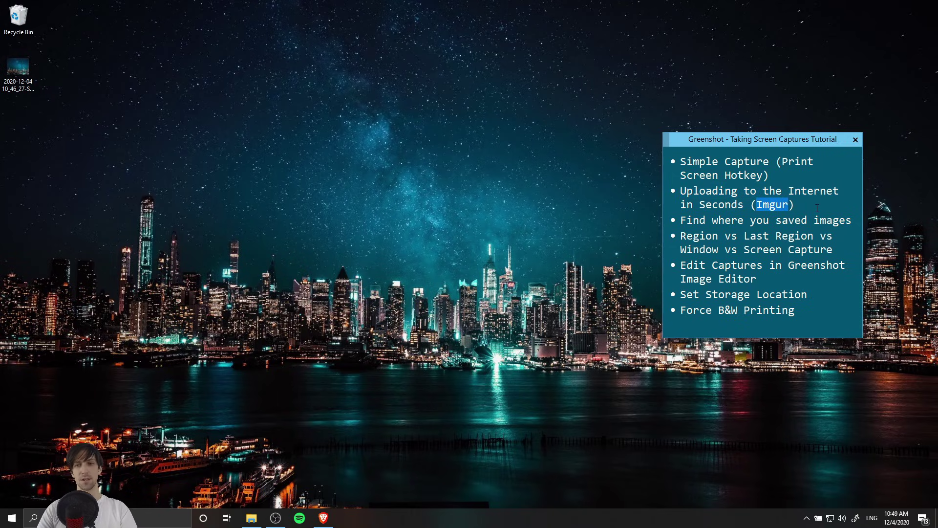
drag(681, 190, 800, 204)
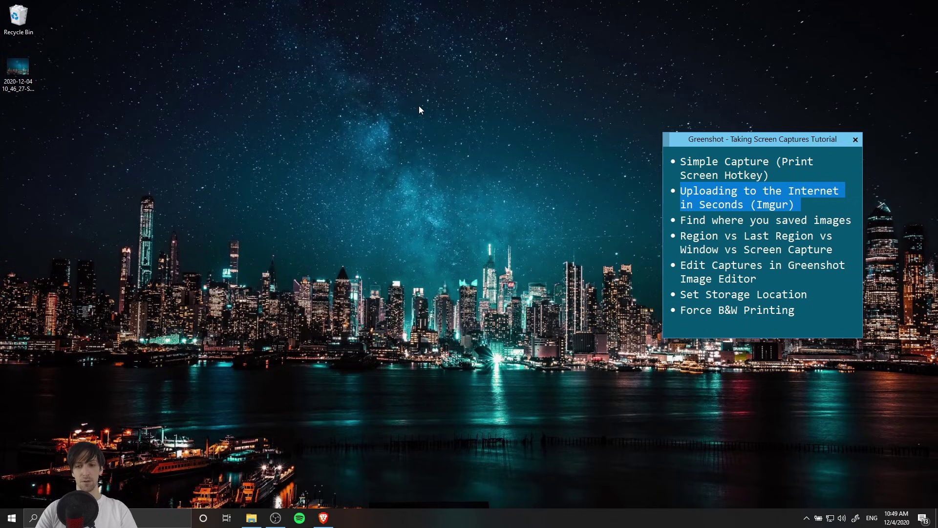
- Capture a small skyline region and upload it to Imgur
key(Print)
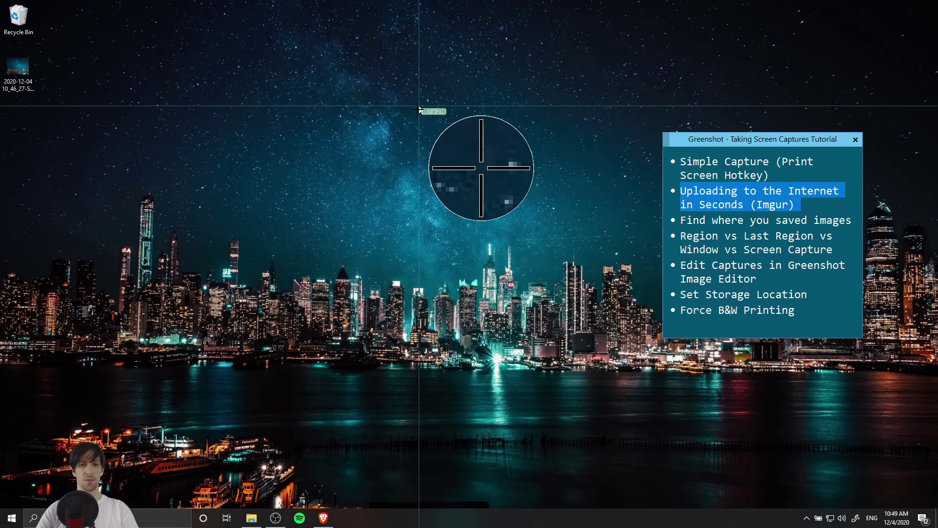
drag(374, 250, 505, 379)
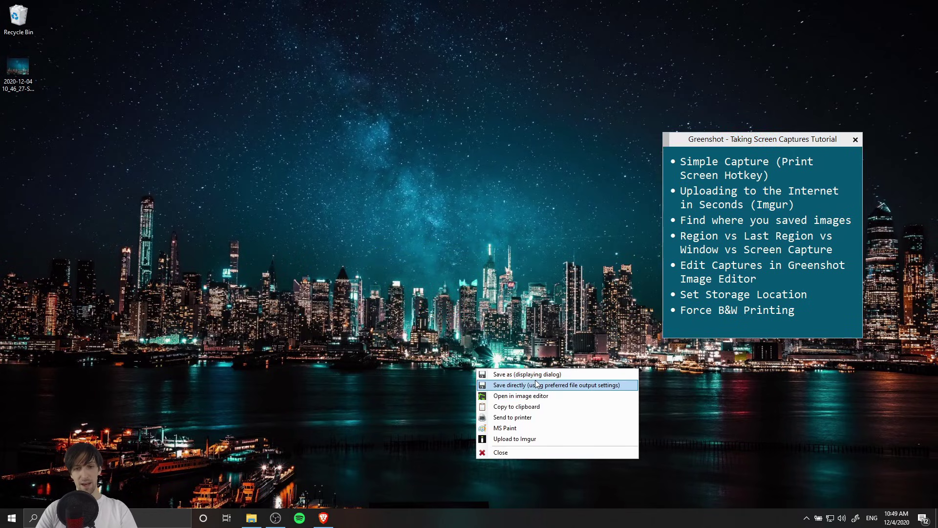
click(531, 440)
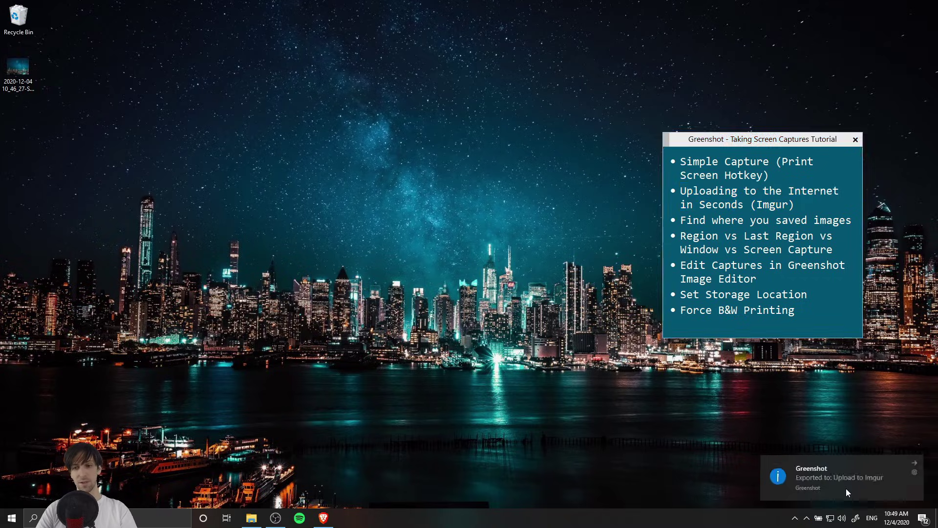
click(846, 489)
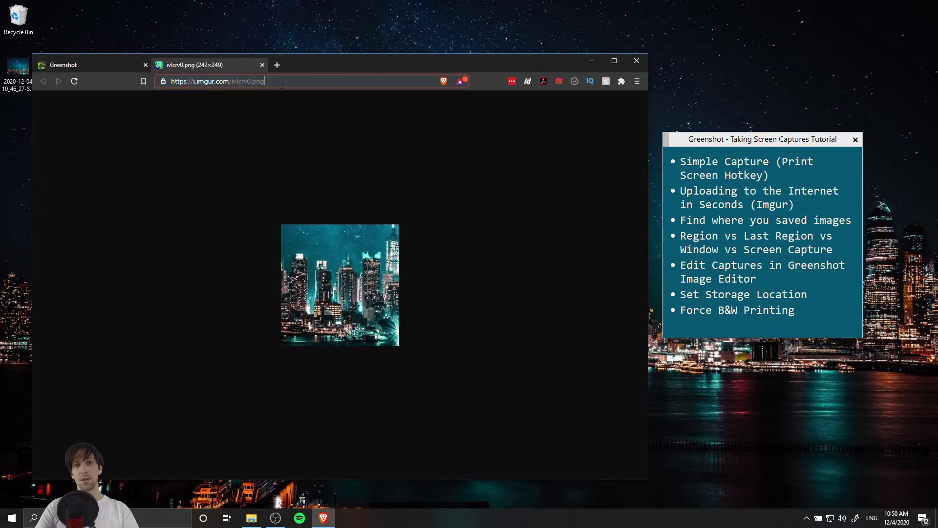
drag(260, 84, 171, 82)
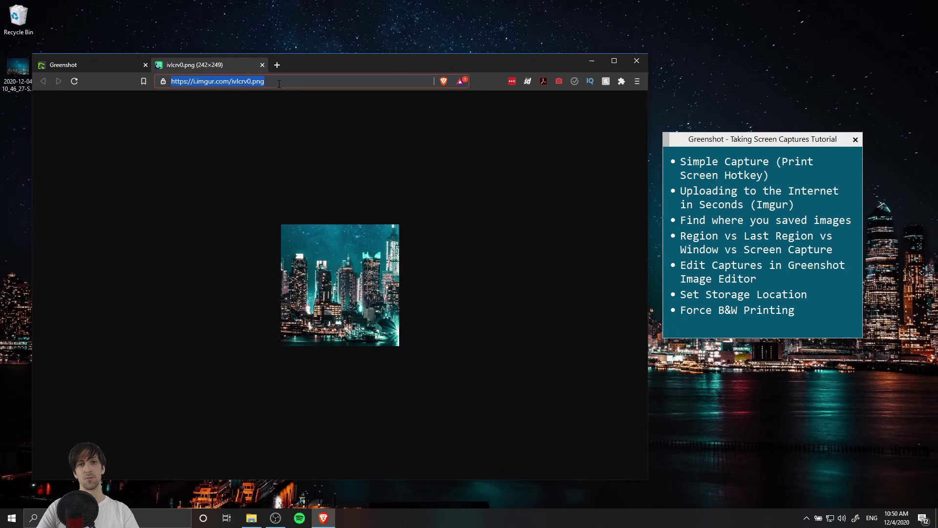
- Show the desktop and capture a small region of the skyline
key(super+d)
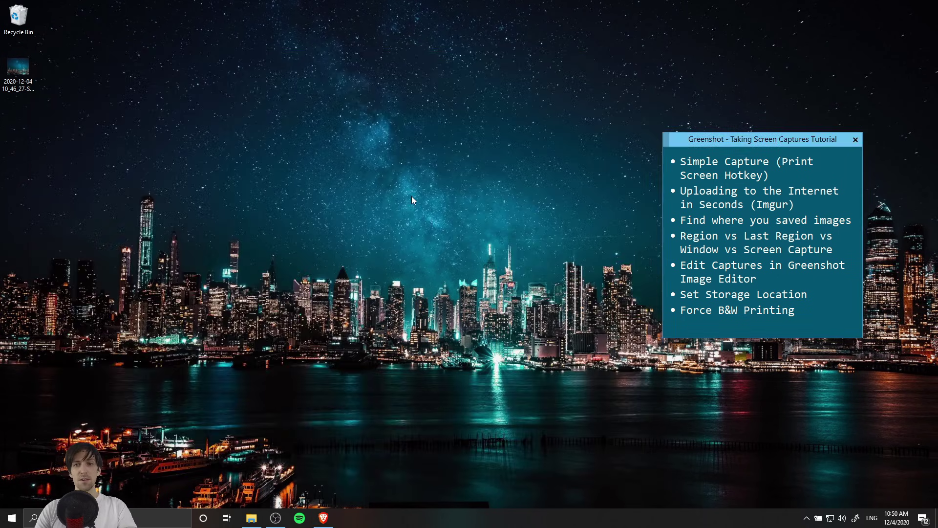
key(Print)
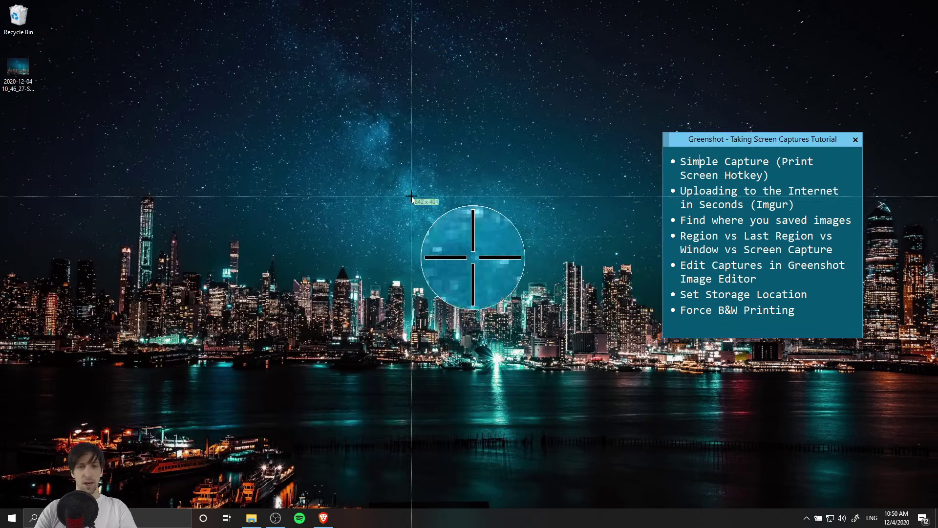
drag(435, 256, 540, 375)
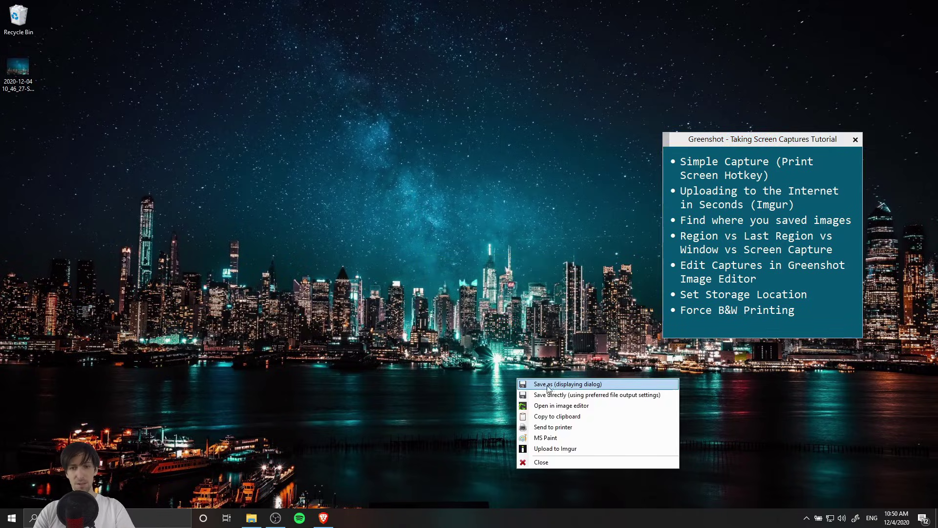
click(552, 385)
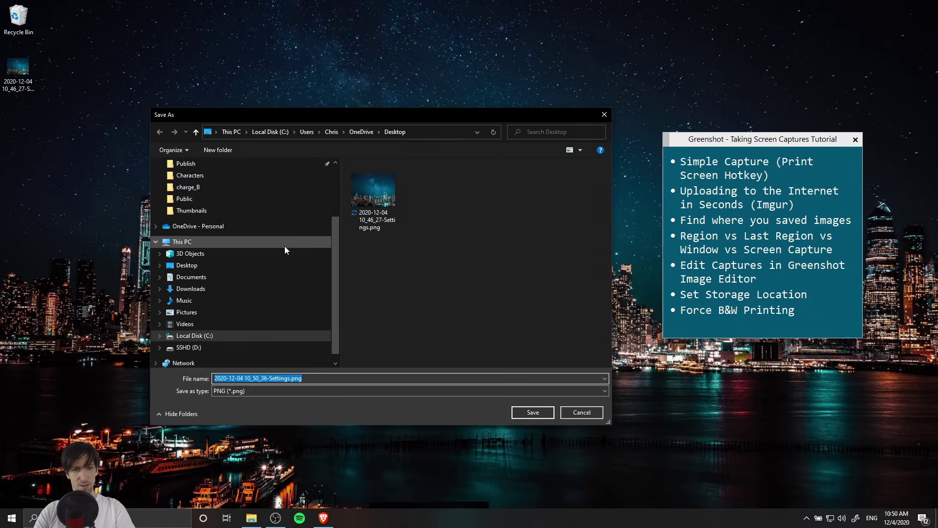
scroll(210, 312, down, 1)
click(204, 336)
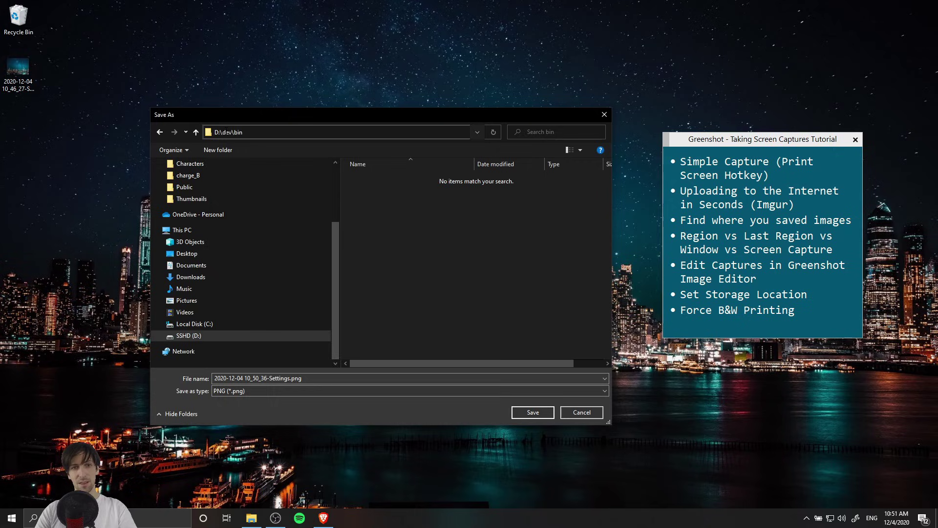
click(229, 132)
click(245, 132)
click(254, 132)
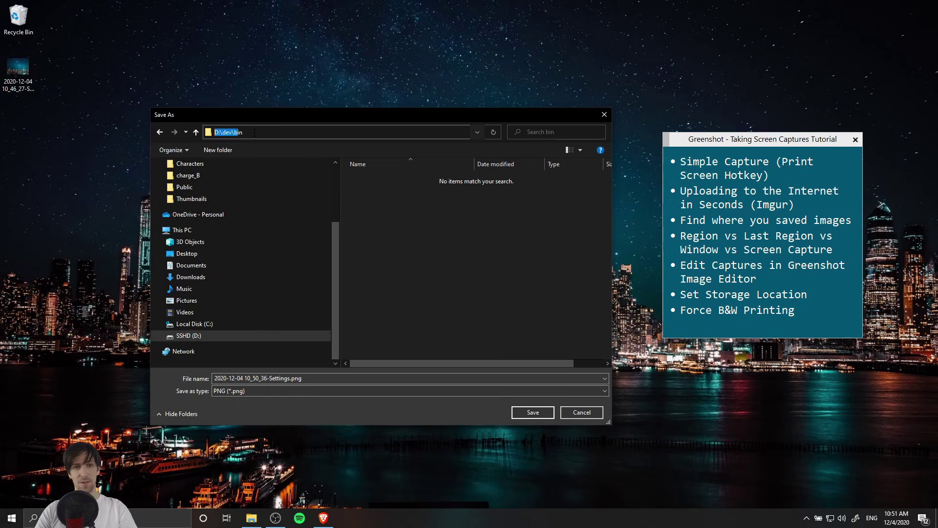
click(273, 133)
click(274, 133)
double_click(274, 133)
click(273, 133)
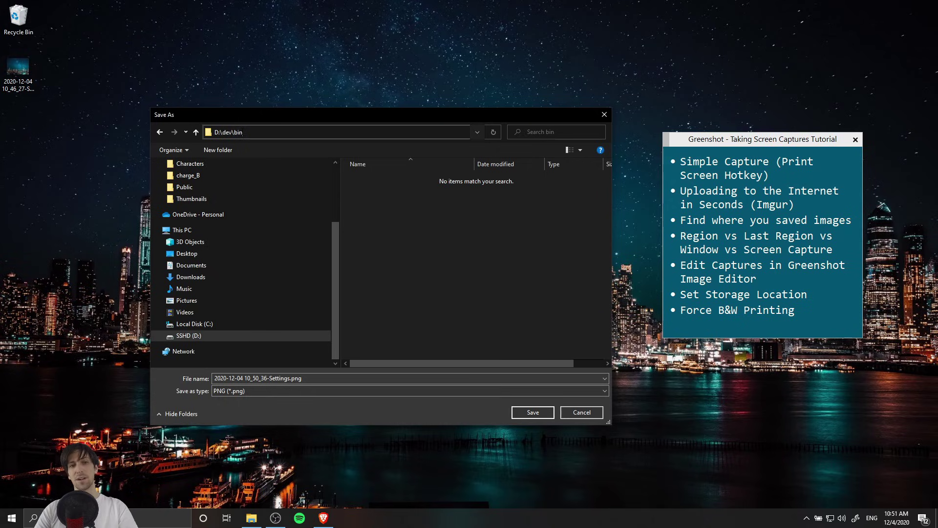
click(464, 225)
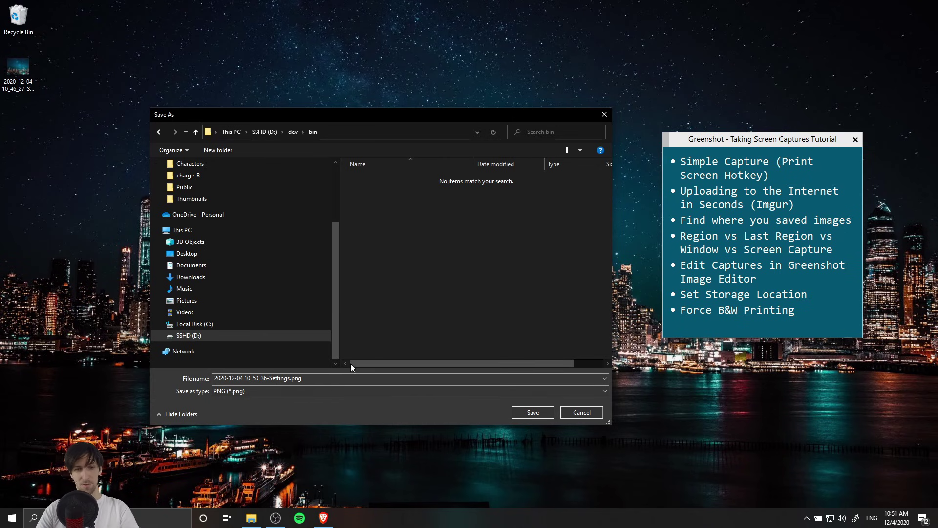
click(532, 409)
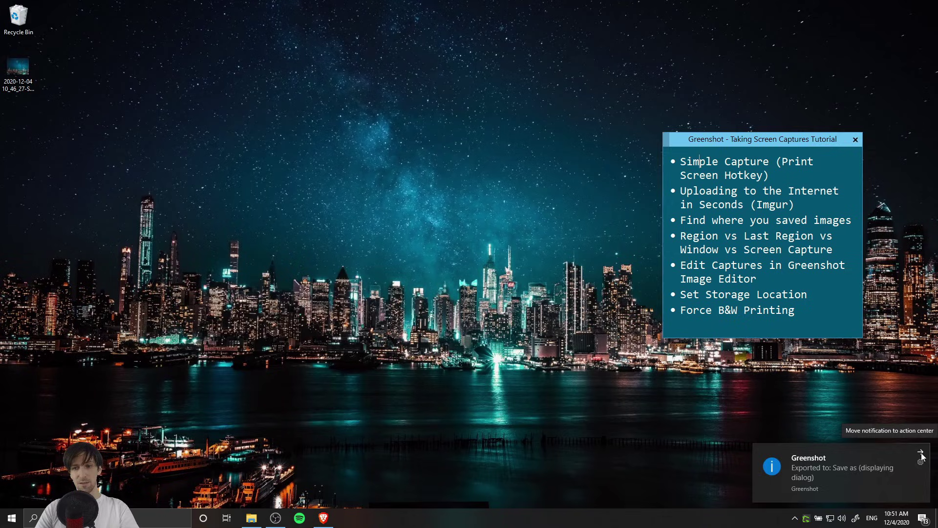
- Dismiss the notification, highlight the 'Find where you saved images' topic, and open Greenshot's tray menu
click(921, 455)
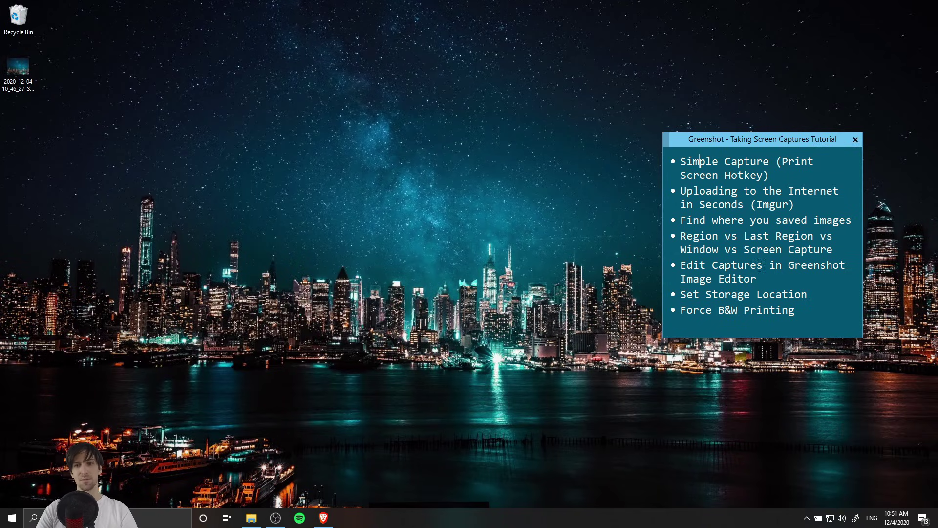
drag(681, 219, 850, 220)
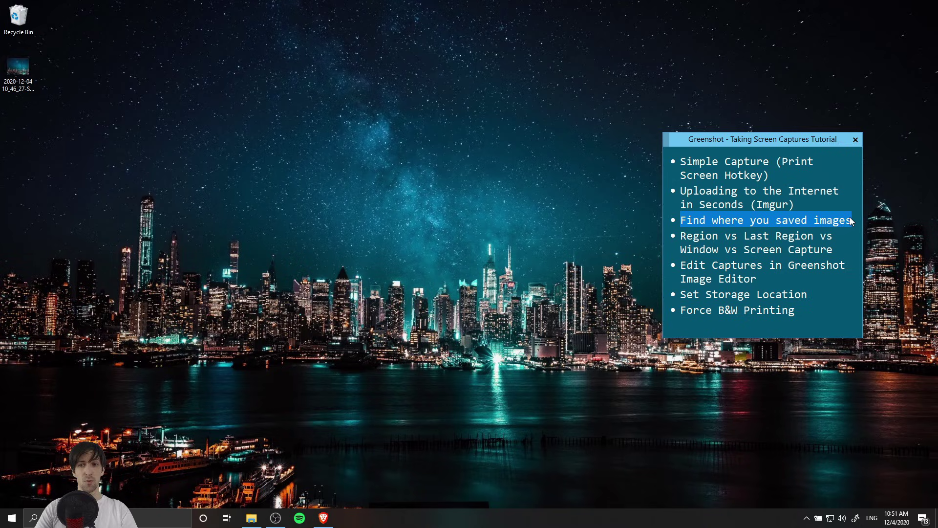
click(806, 520)
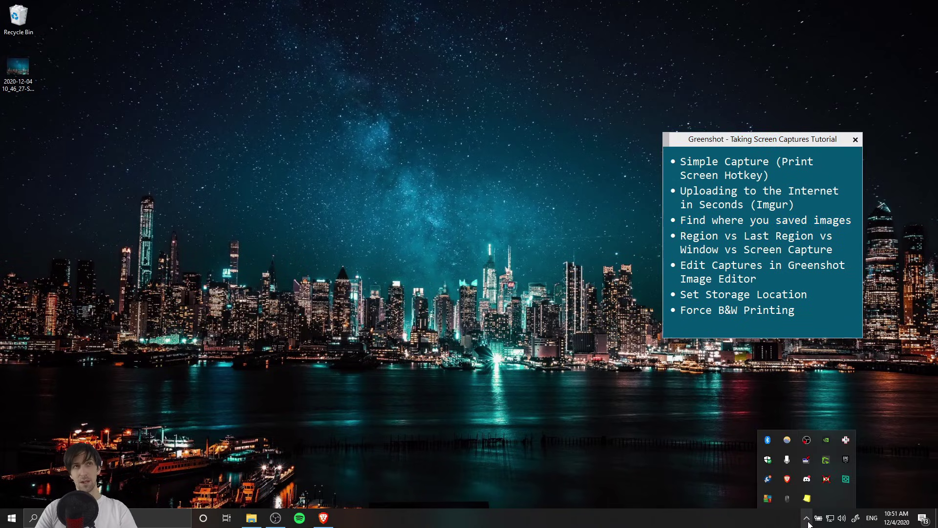
right_click(828, 461)
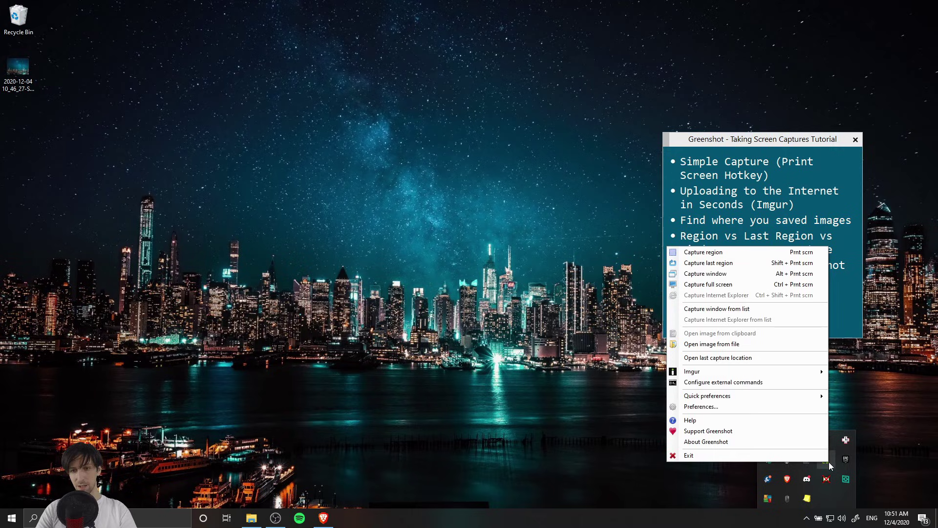
- Open the last capture location D:\dev\bin and delete the 10_50_36 Settings PNG
click(785, 364)
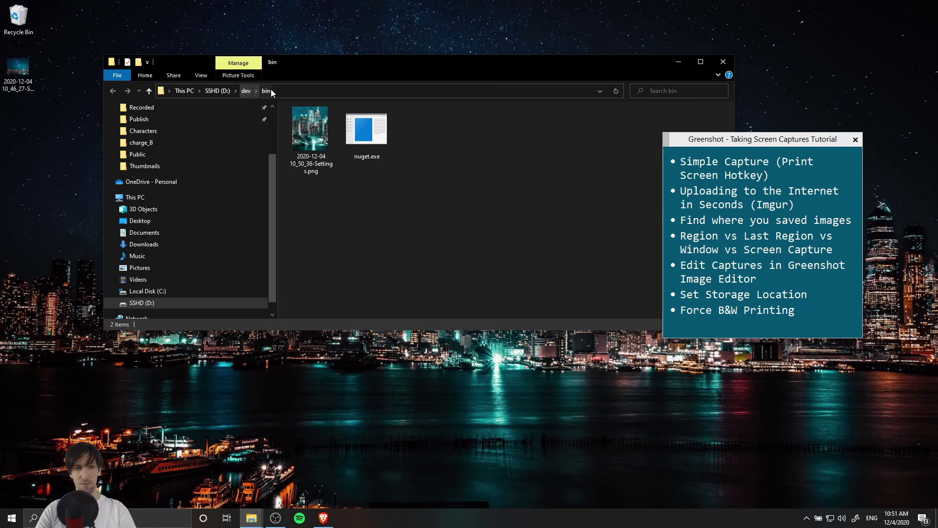
drag(310, 128, 312, 128)
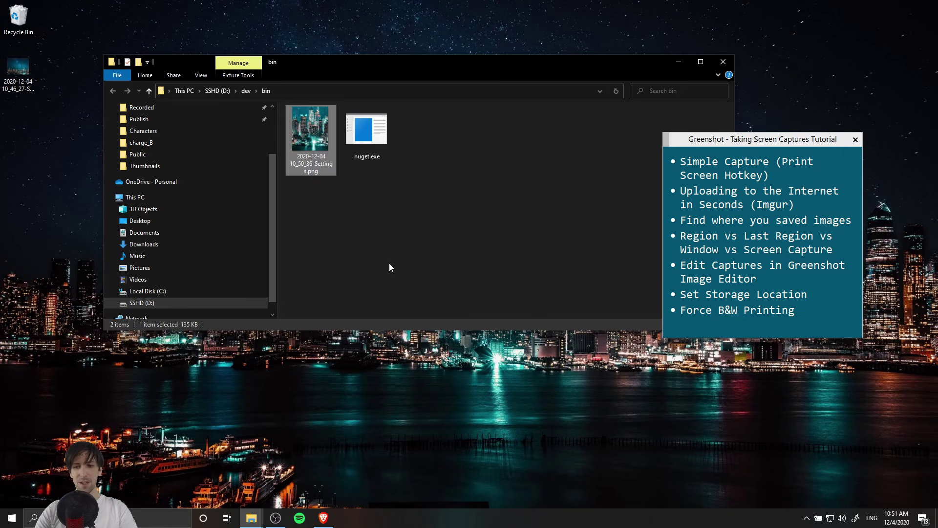
key(Delete)
key(alt+F4)
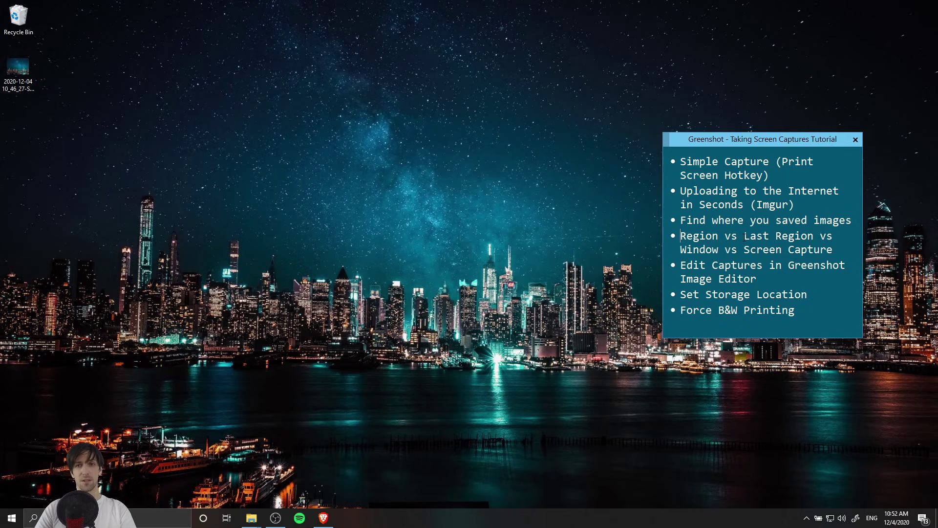
- Highlight the 'Last Region vs Window vs Screen Capture' topic and open Greenshot's tray menu
drag(744, 237, 848, 247)
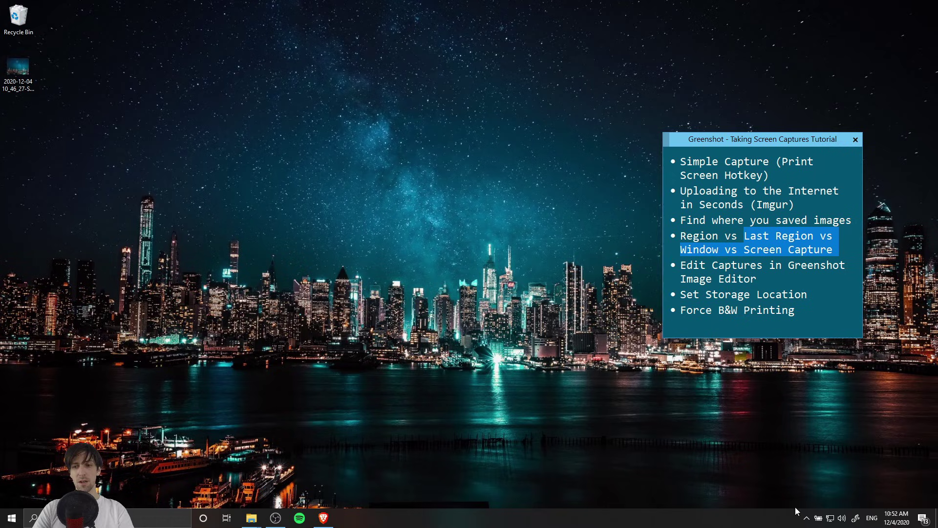
click(807, 518)
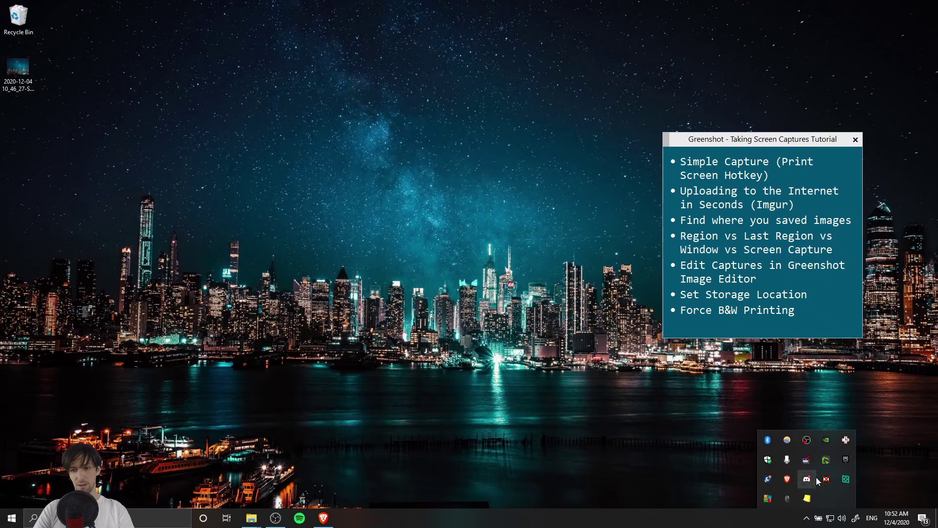
right_click(826, 460)
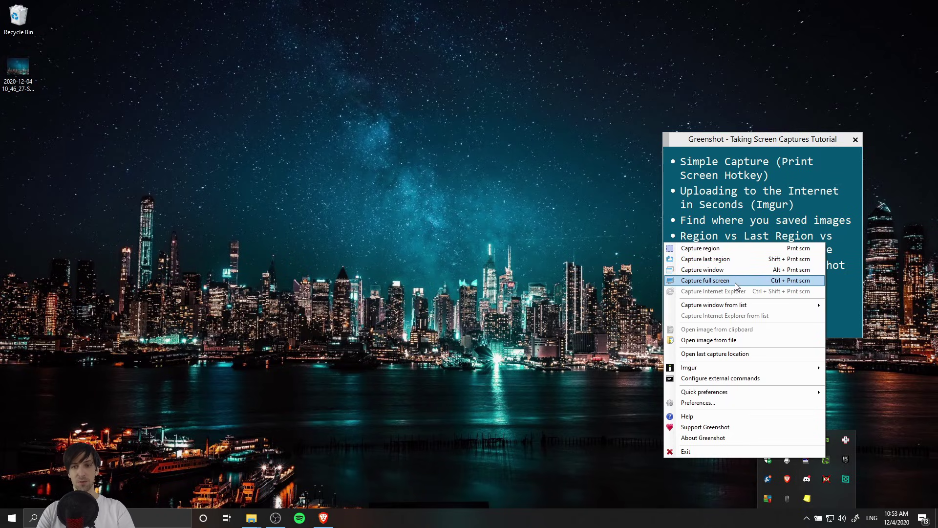
click(775, 286)
key(Print)
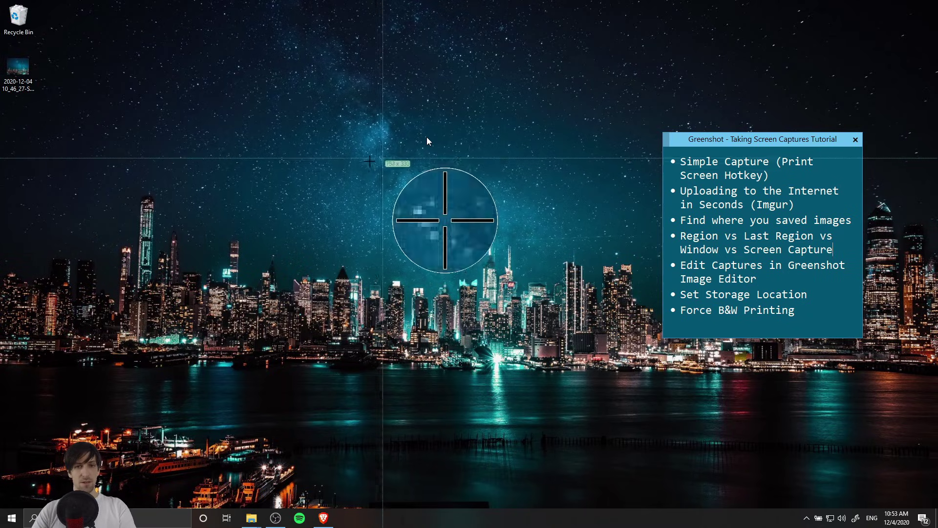
drag(369, 161, 476, 283)
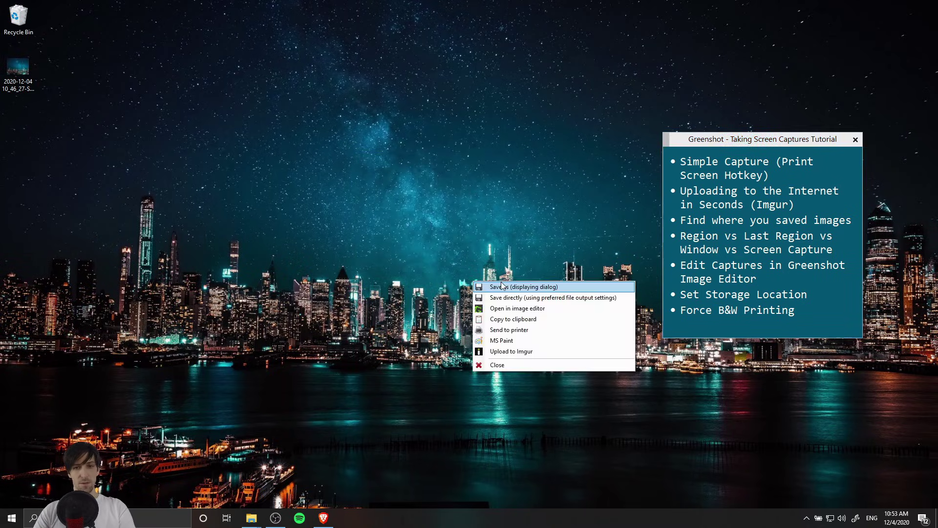
click(502, 286)
click(532, 413)
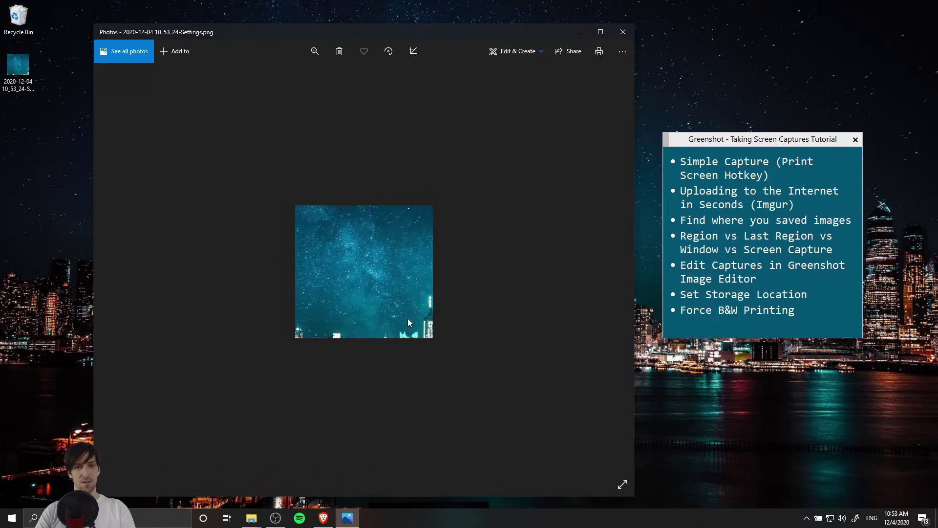
- Highlight the Last Region topic and close the Photos preview
drag(744, 234, 815, 237)
click(814, 236)
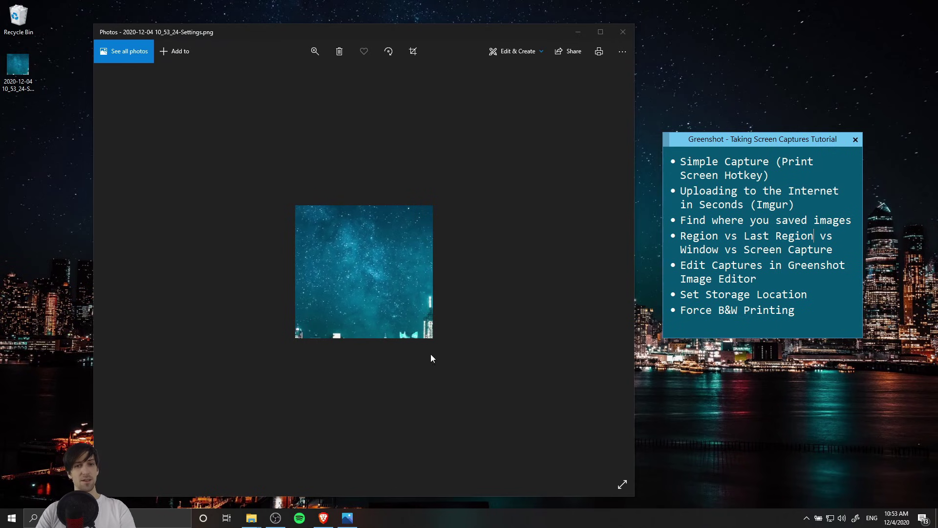
click(622, 32)
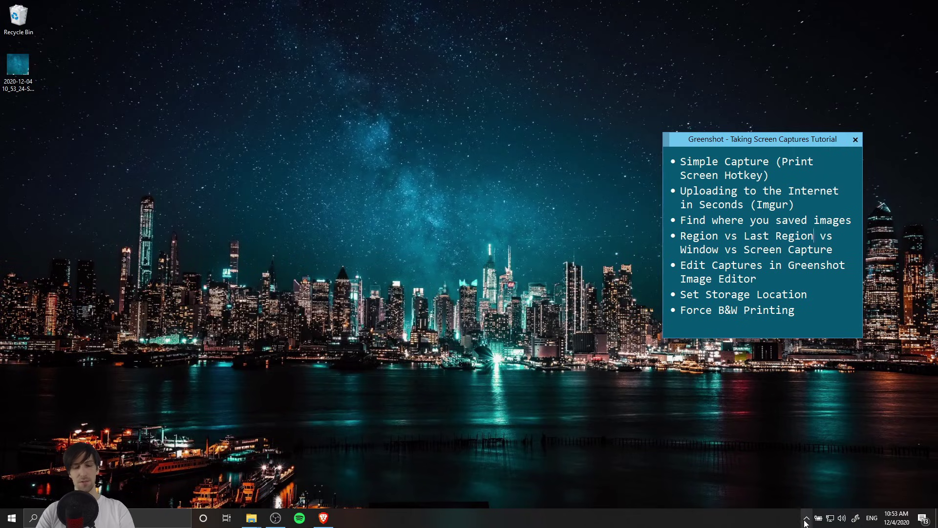
- Recapture the last starry-sky region and save it to the desktop as Capture2.png, previewing it
key(Print)
click(433, 201)
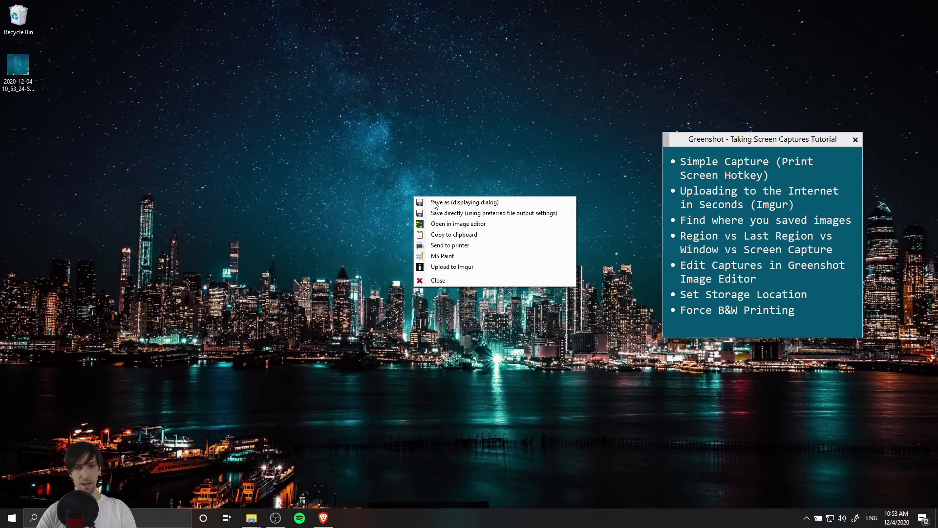
click(440, 203)
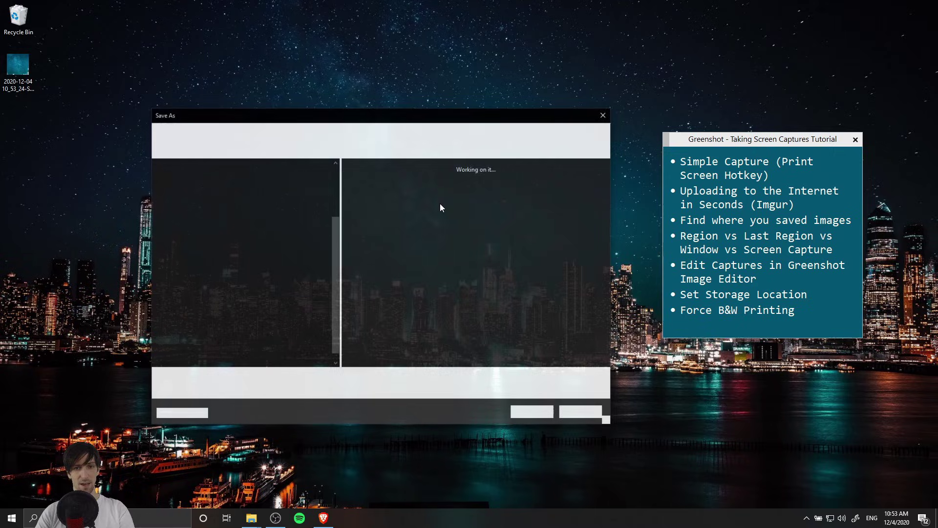
text(Capture2)
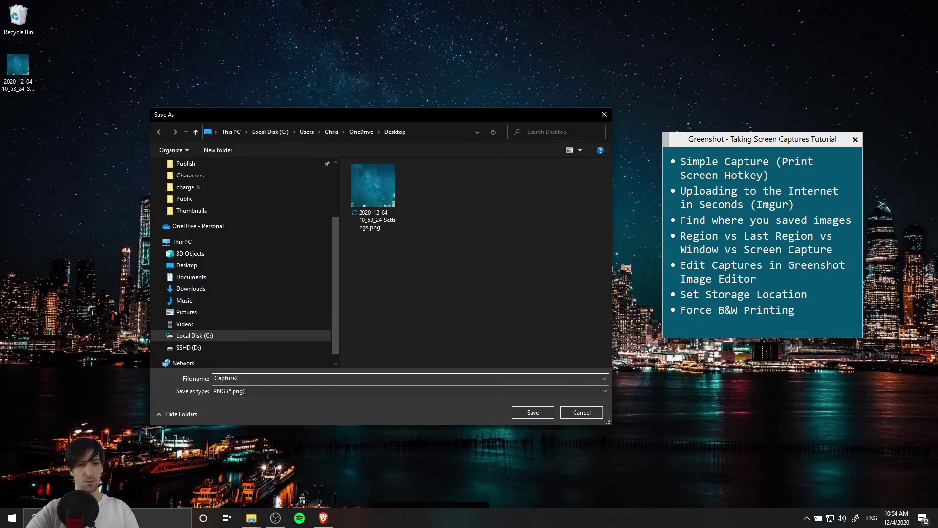
key(Return)
double_click(16, 119)
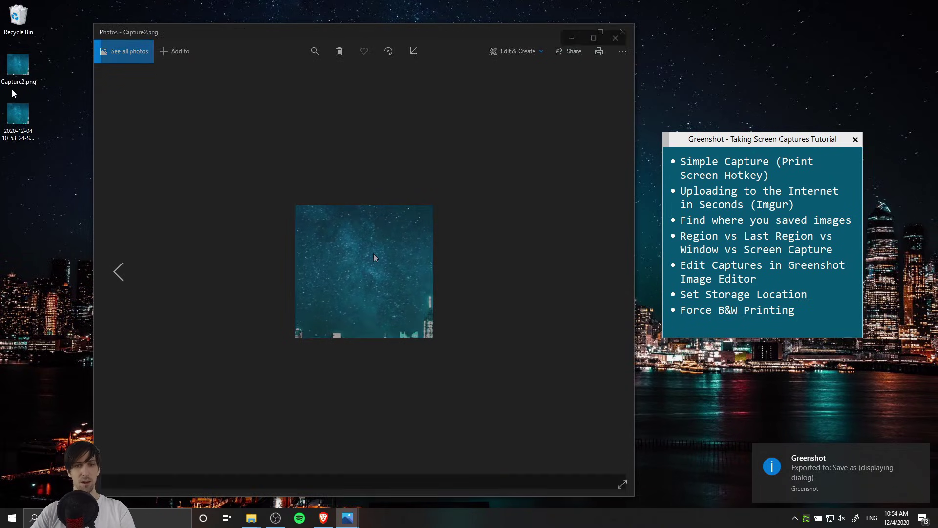
double_click(20, 76)
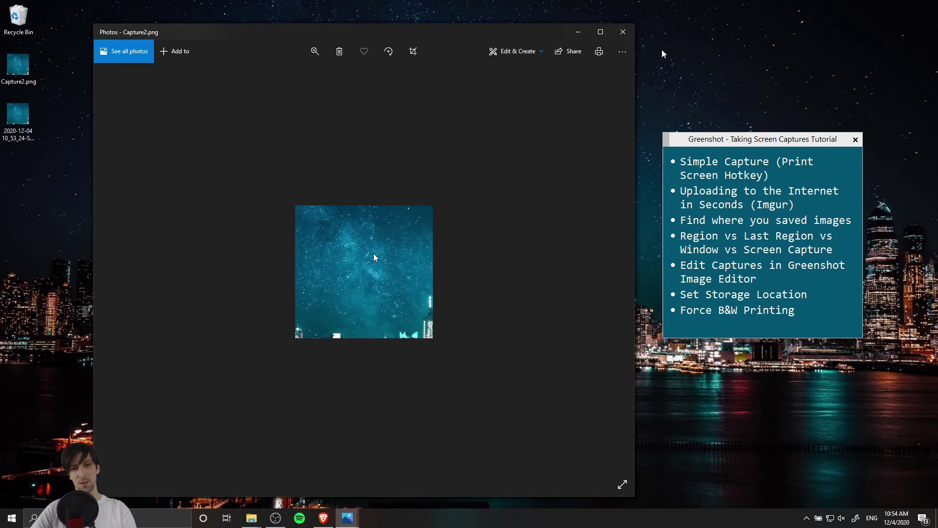
click(623, 32)
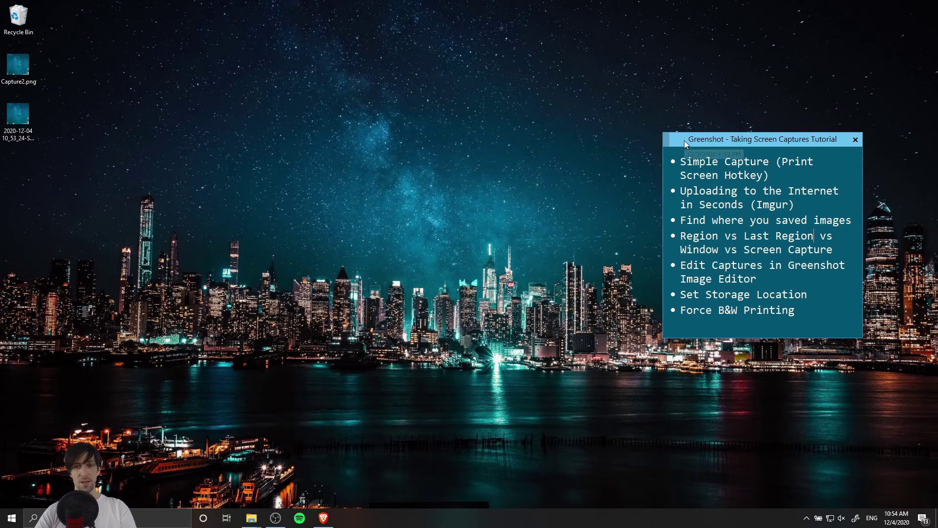
- Save a capture of the tutorial notes window as stickiesscreenshot.png, view it, then close it
drag(683, 140, 667, 137)
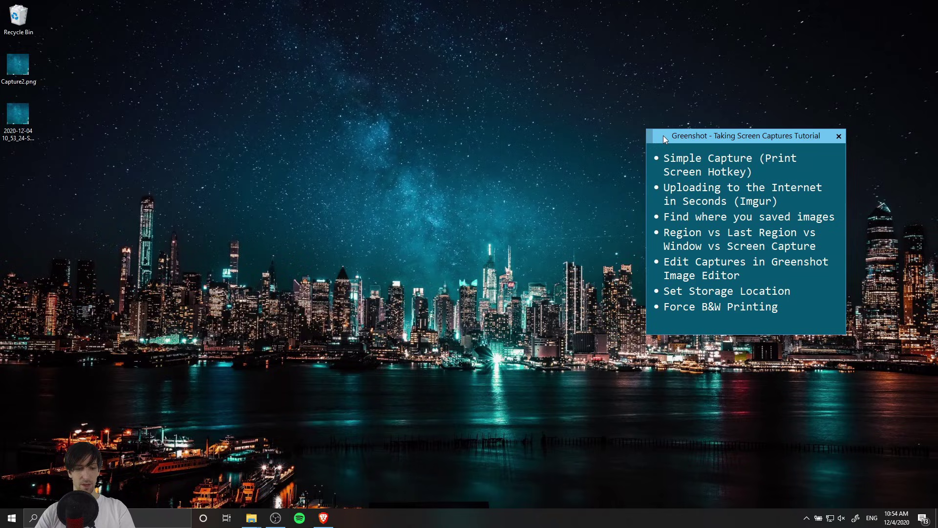
right_click(664, 135)
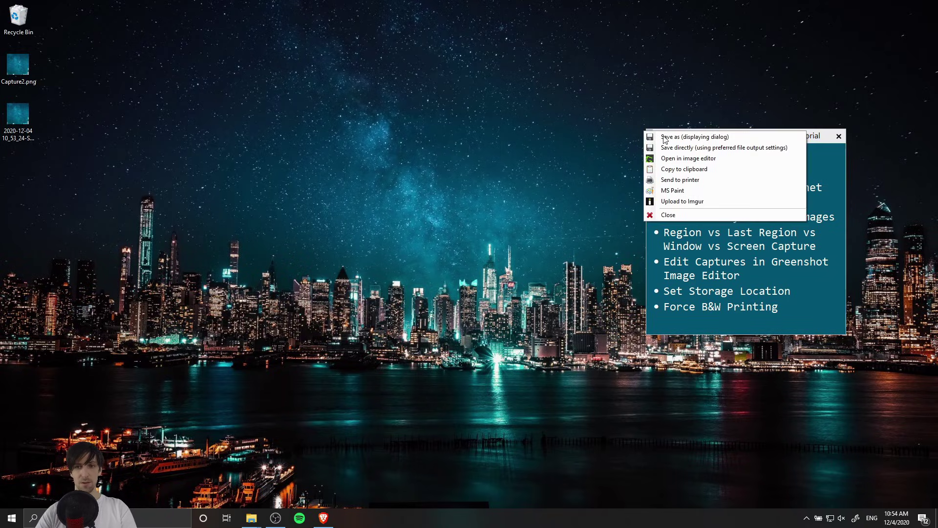
click(673, 135)
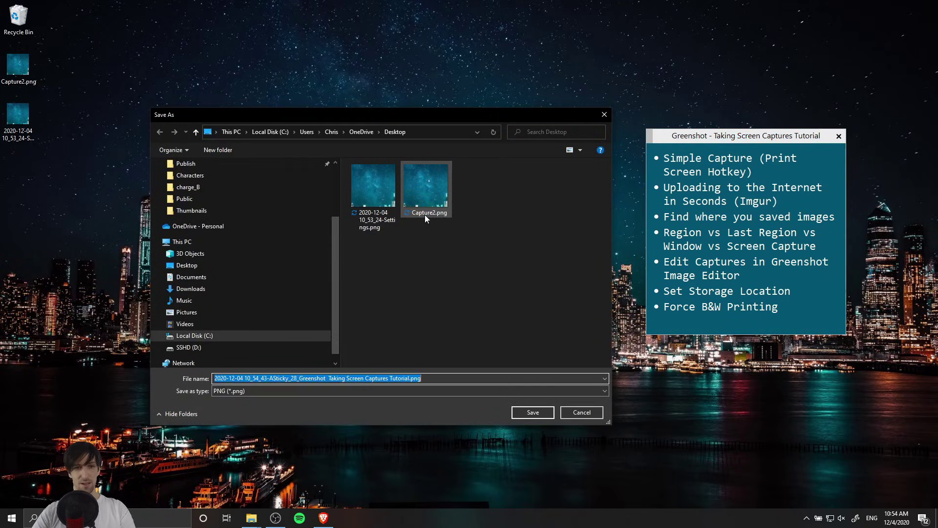
text(stickiesscreen)
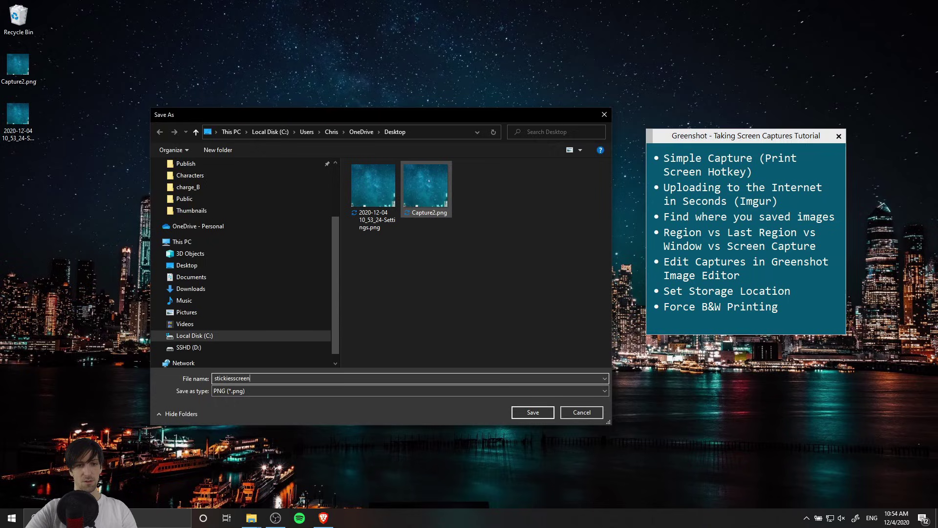
key(Return)
double_click(23, 77)
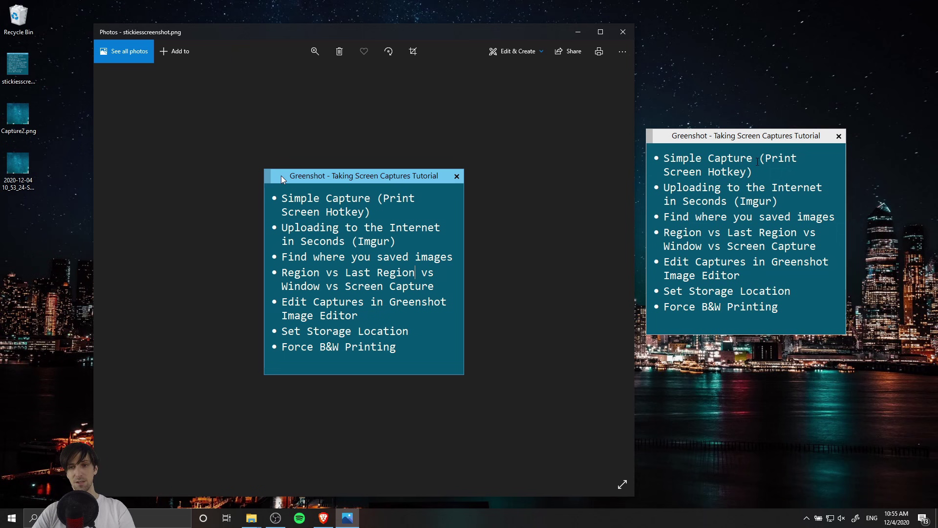
key(alt+F4)
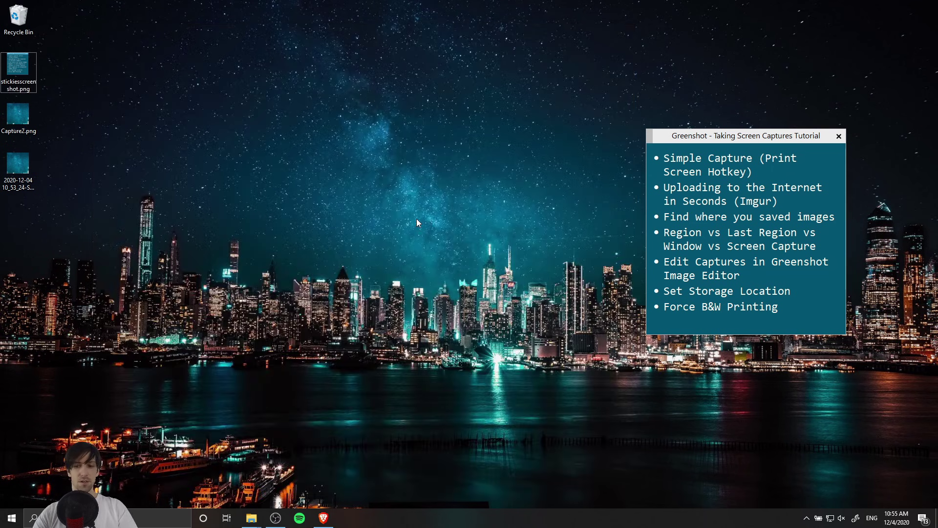
- Capture the whole screen, save it as fullscreen, and open the saved image
key(ctrl+Print)
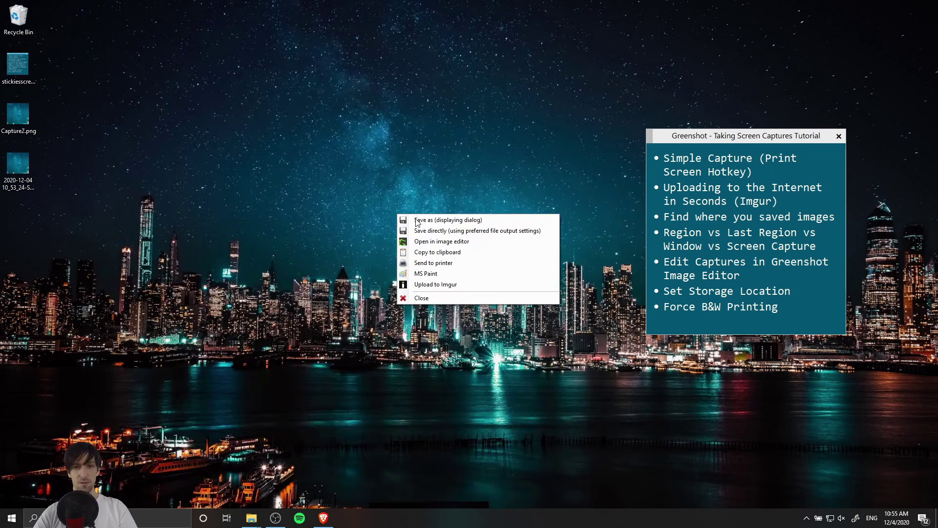
click(417, 221)
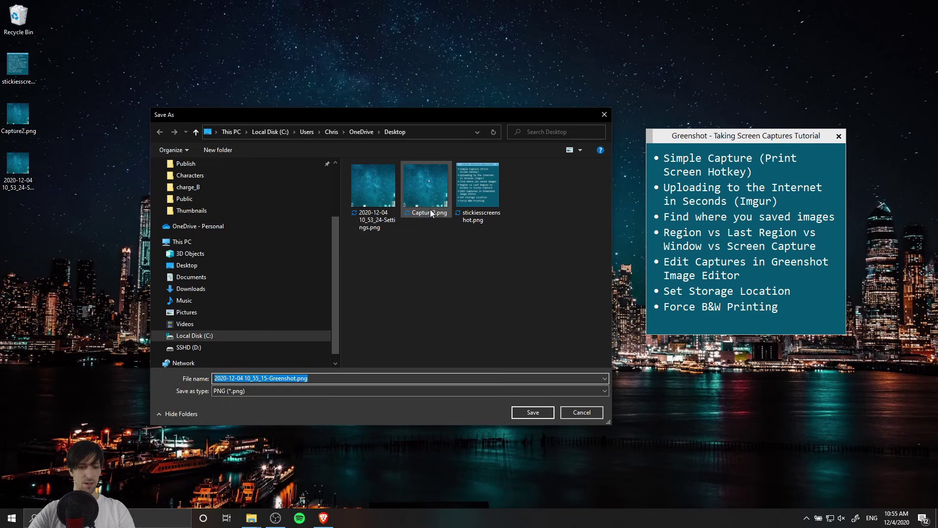
text(fullscreen)
key(Return)
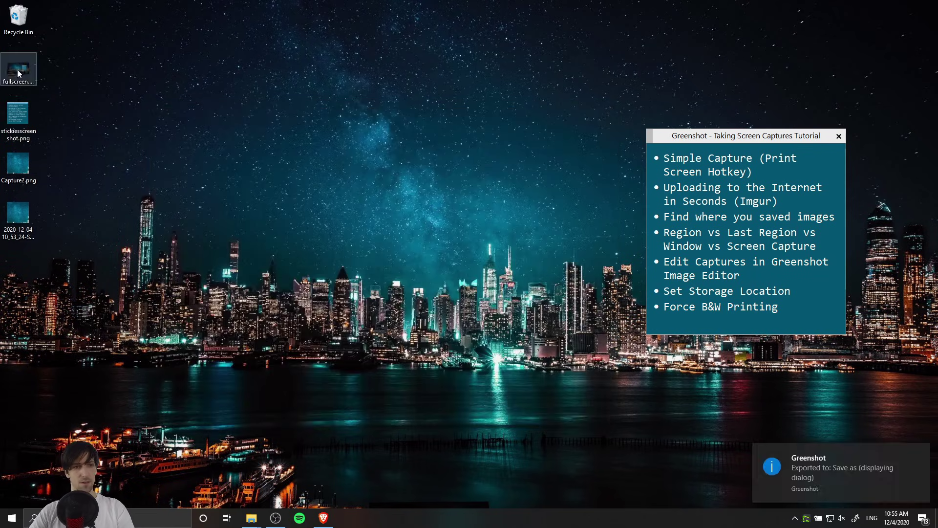
double_click(15, 69)
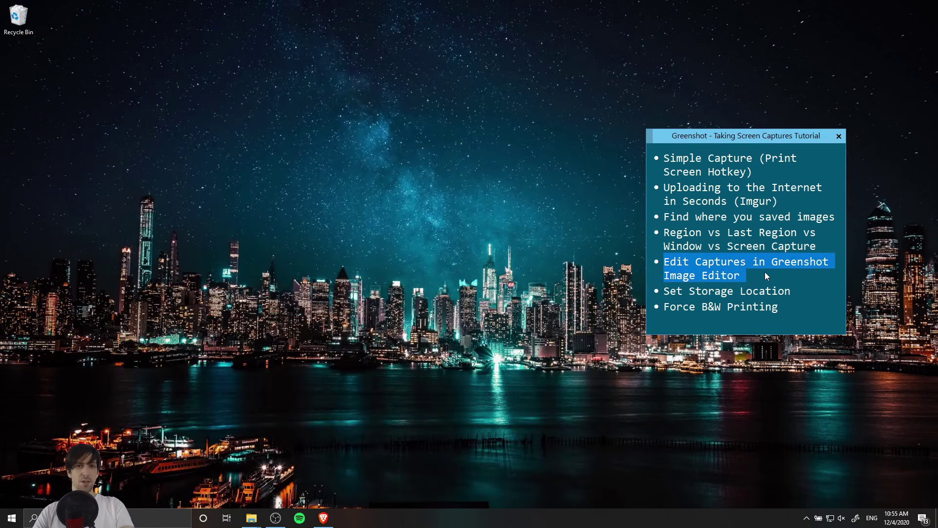
- Capture a 519x318 region of the skyline into the image editor, moved to the left
click(764, 271)
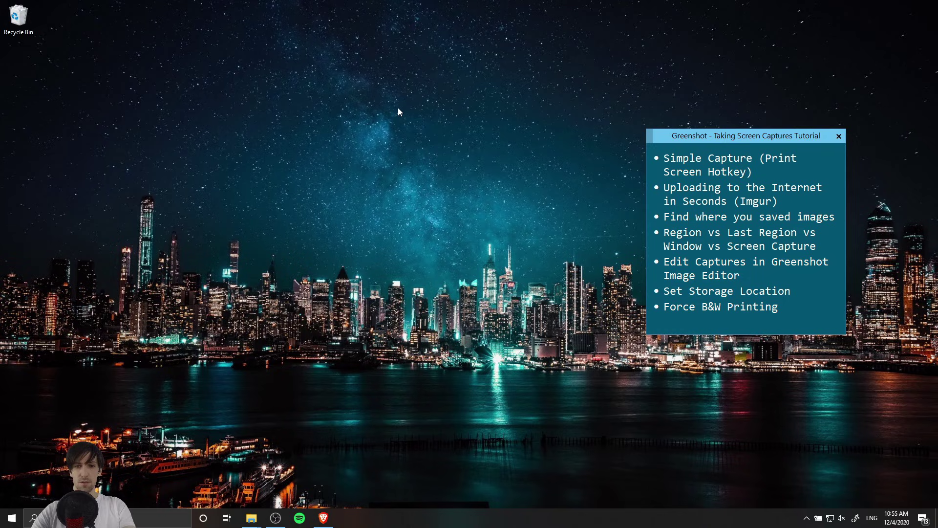
key(Print)
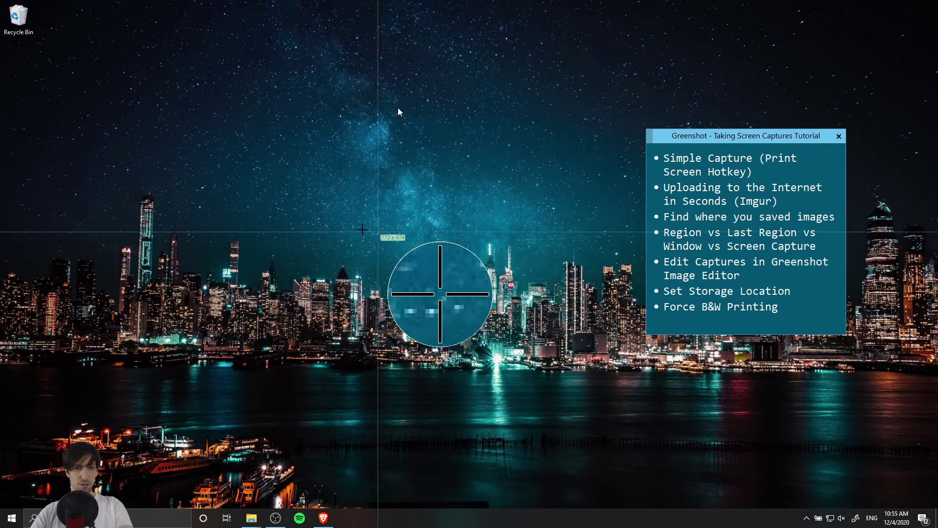
drag(325, 230, 562, 383)
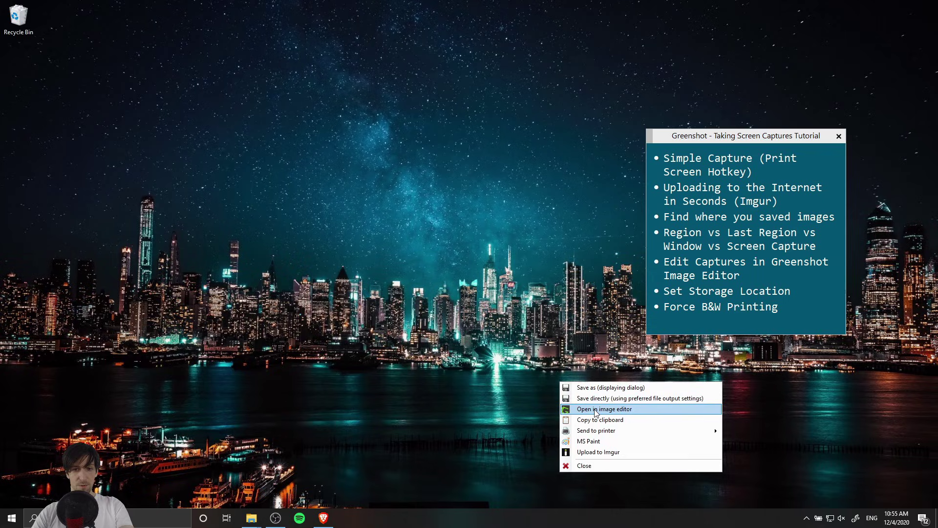
click(634, 409)
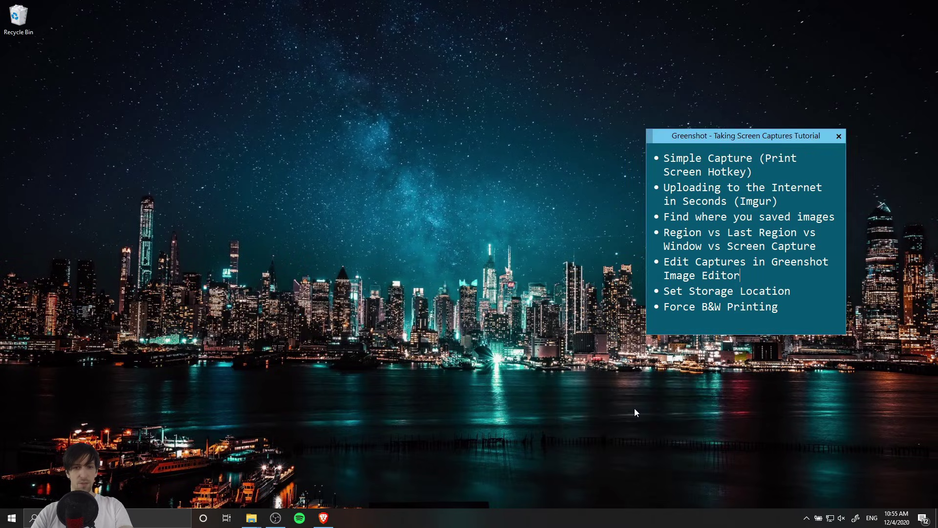
drag(548, 114, 327, 96)
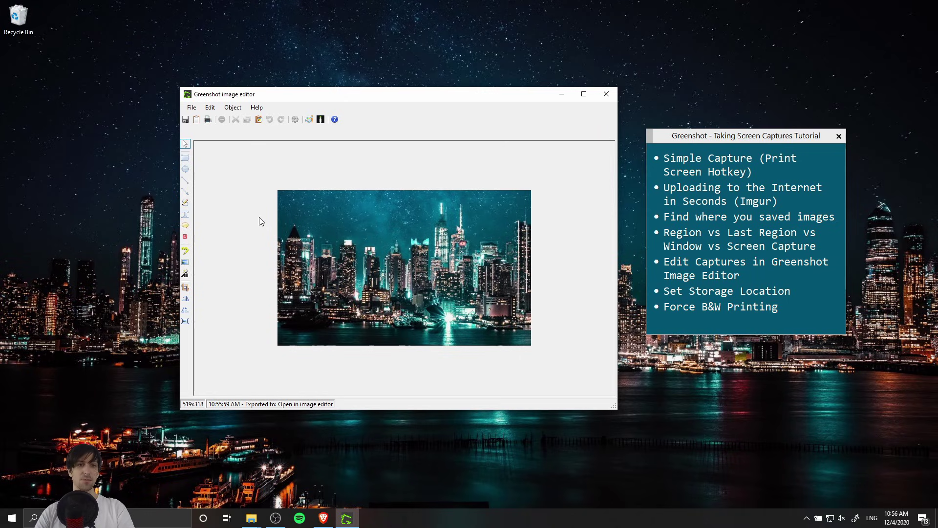
- Draw a red line across the upper skyline and a red arrow toward the waterfront
click(184, 183)
mouse_move(314, 231)
mouse_down()
mouse_move(425, 223)
mouse_move(429, 232)
mouse_up()
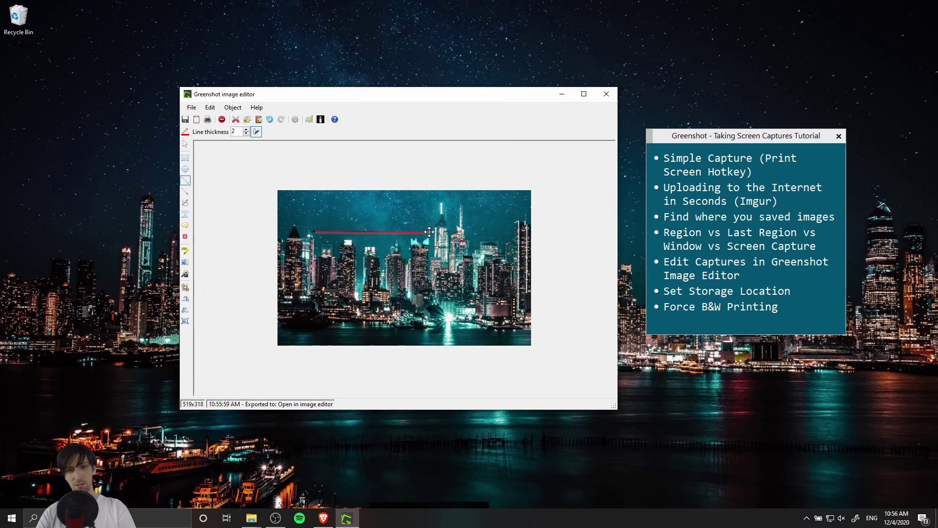
click(186, 192)
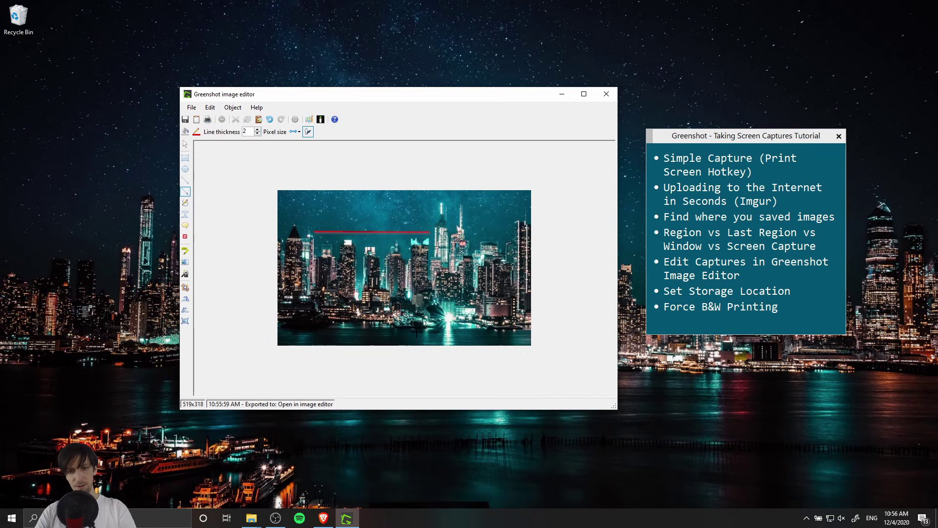
mouse_move(346, 256)
mouse_down()
mouse_move(410, 281)
mouse_move(442, 313)
mouse_up()
- Add a 'TUTORIAL TEST' caption above the line in BUILT TITLING SB at size 26
click(185, 214)
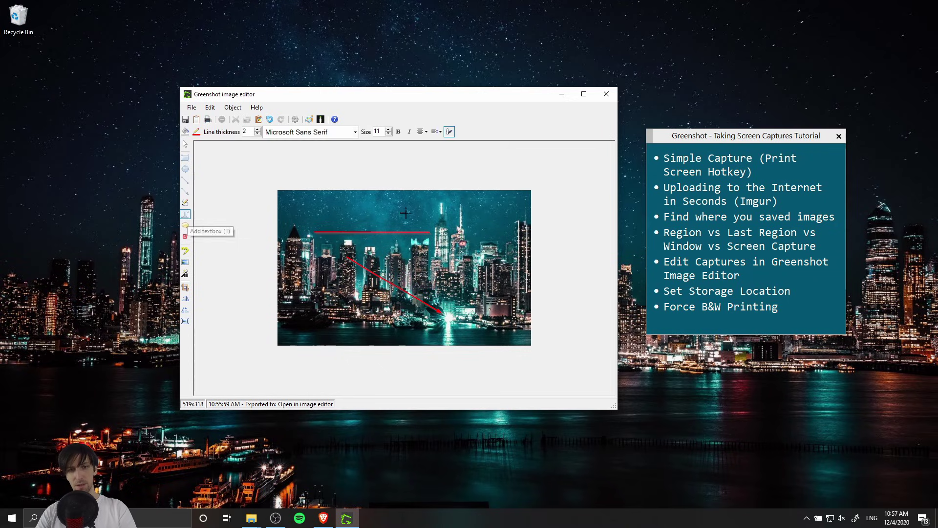
click(321, 201)
text(nal)
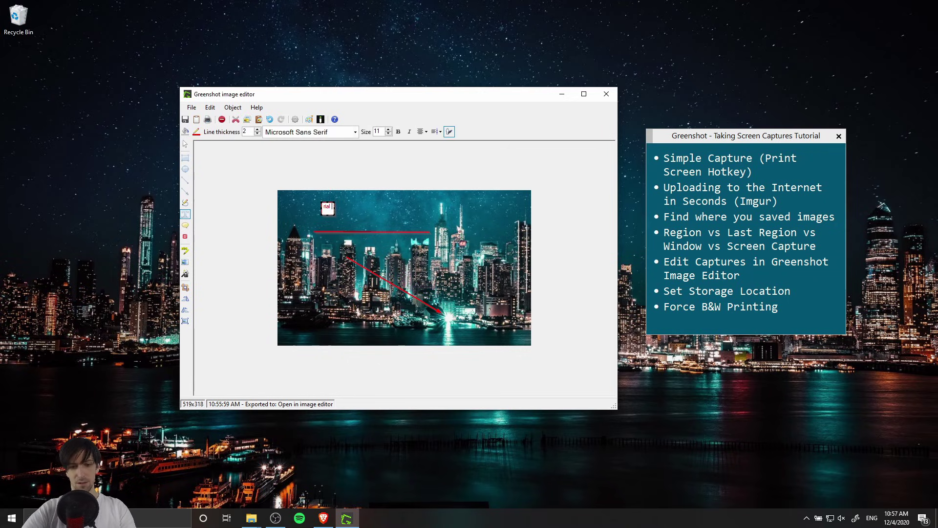
text( Test)
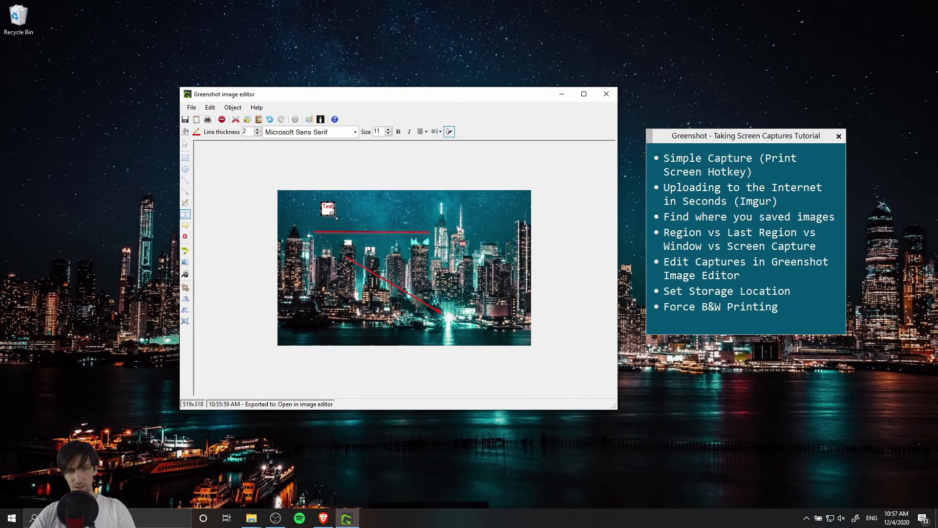
drag(335, 215, 430, 219)
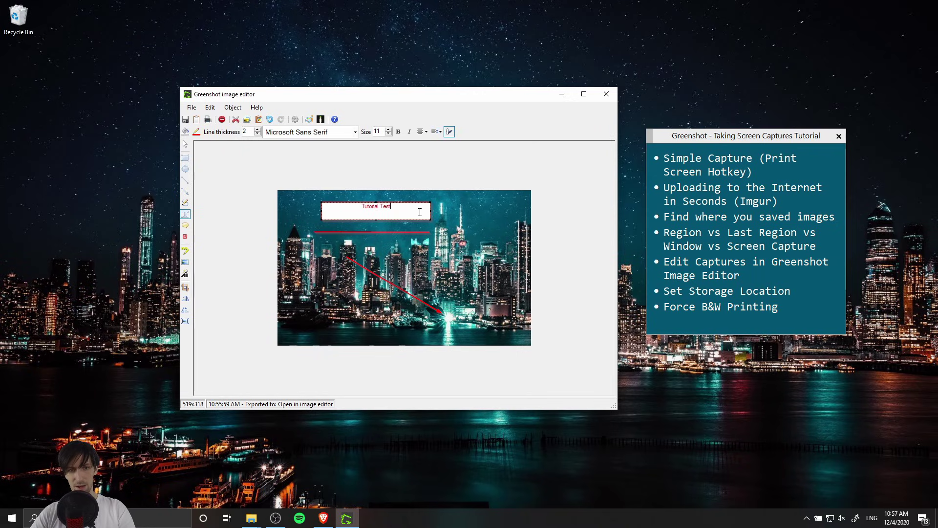
click(388, 129)
click(388, 129)
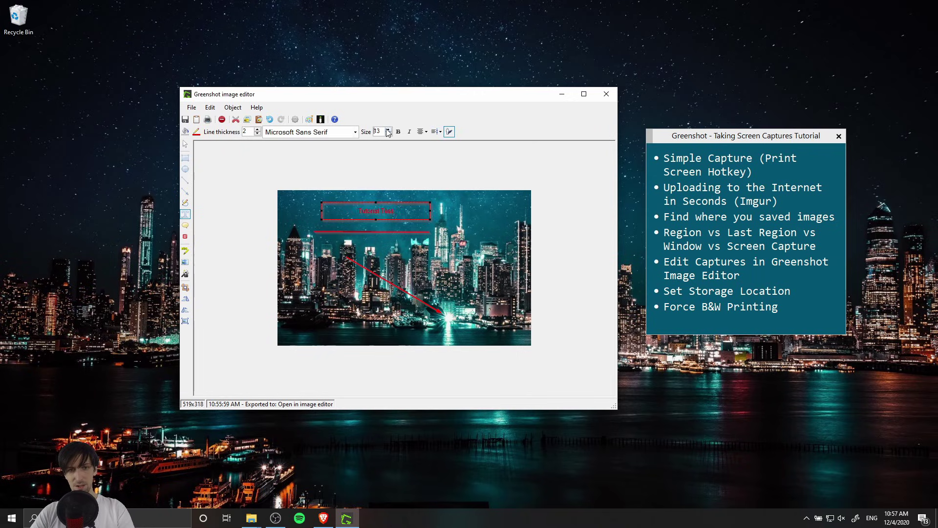
click(388, 132)
click(318, 132)
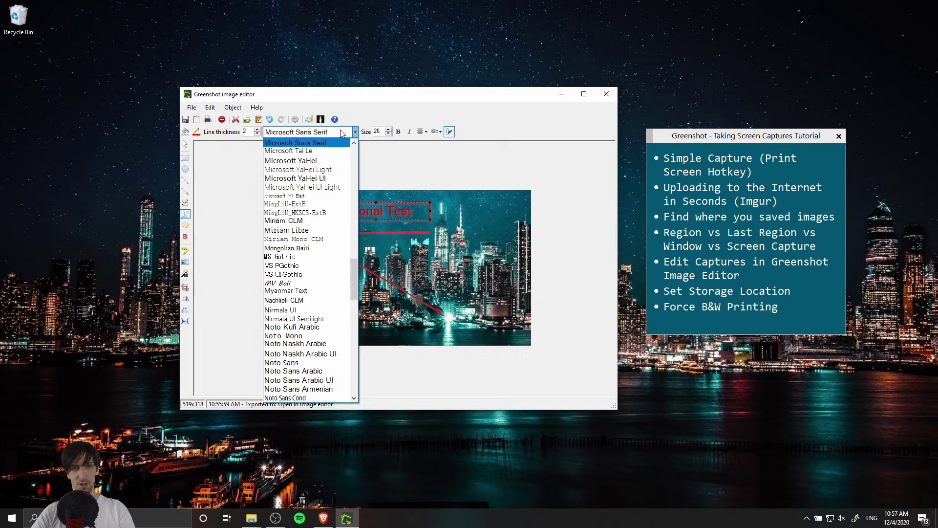
key(b)
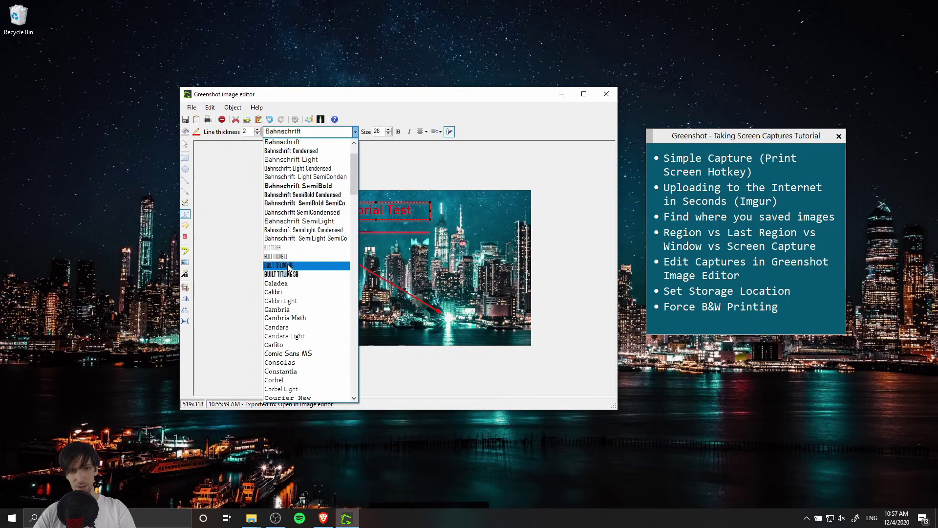
click(314, 274)
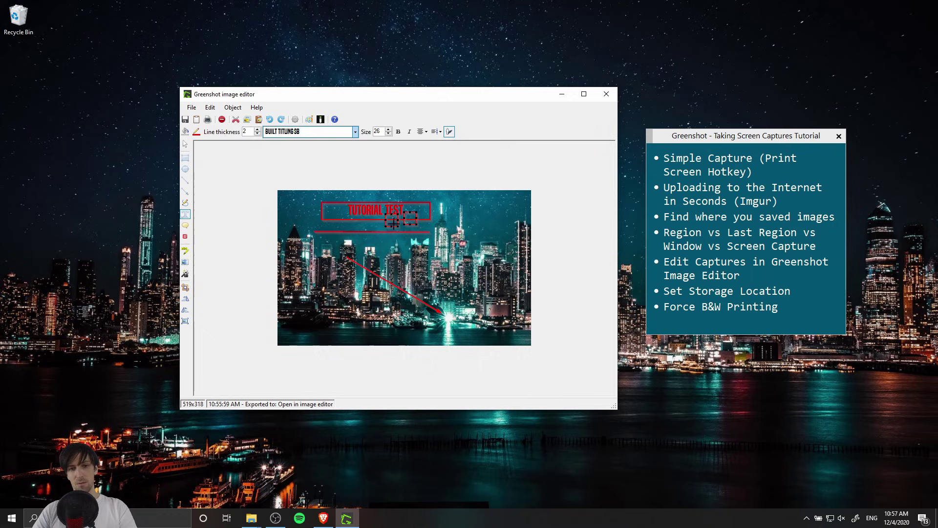
right_click(391, 221)
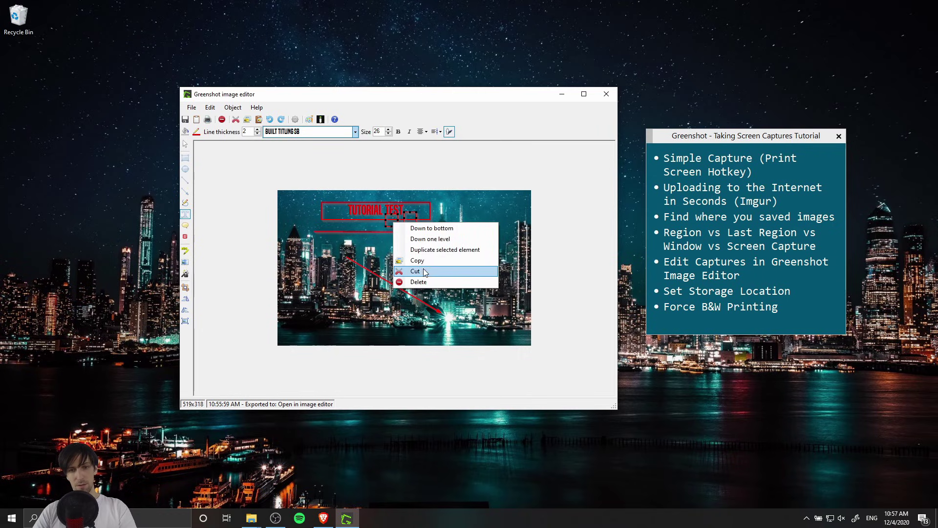
click(426, 245)
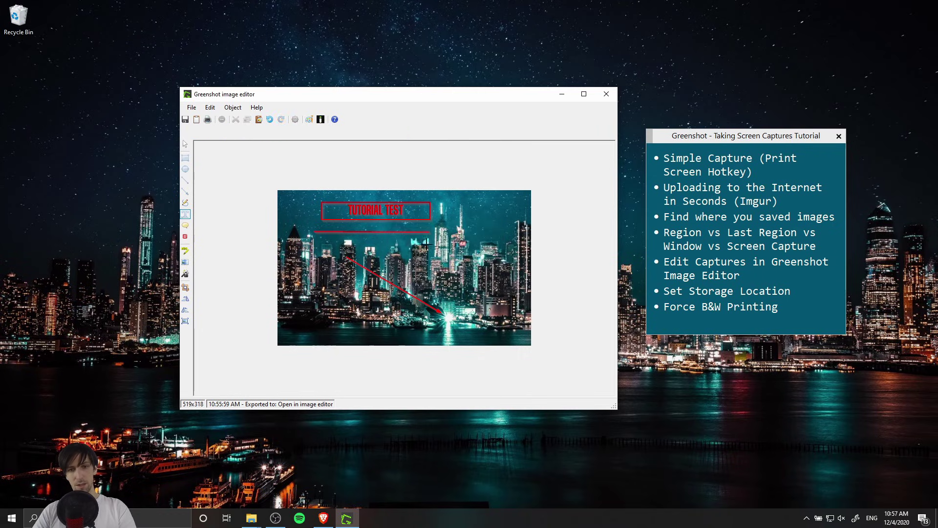
- Highlight the upper-right towers in green and pixelate a patch of lower-left buildings
click(185, 250)
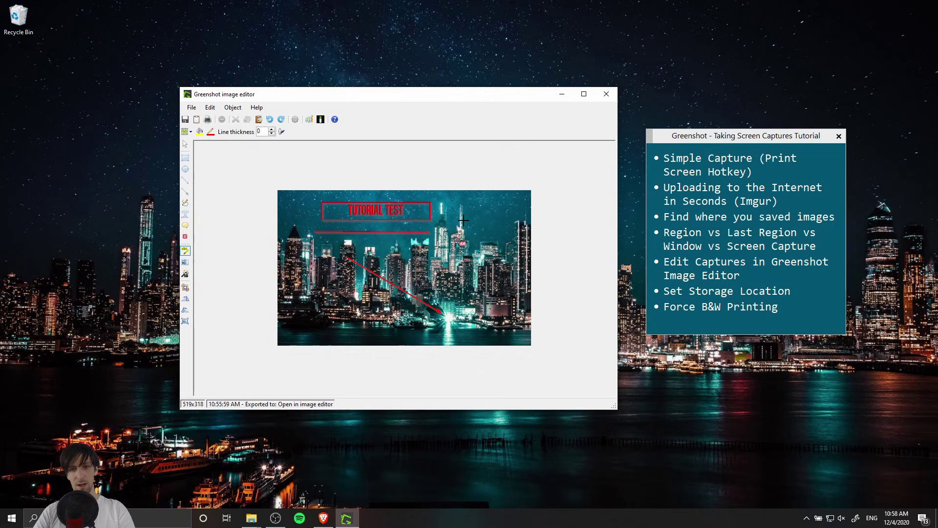
drag(460, 216, 515, 249)
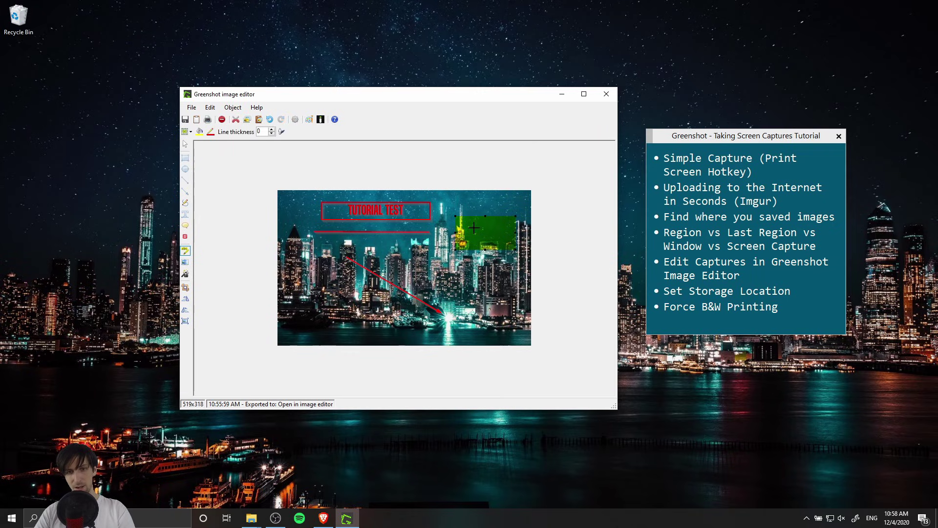
click(185, 263)
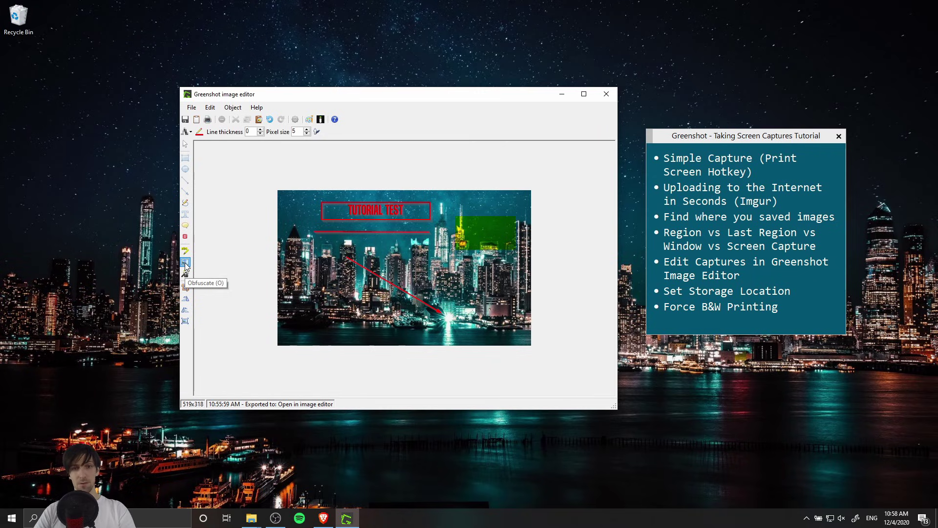
drag(303, 302, 357, 334)
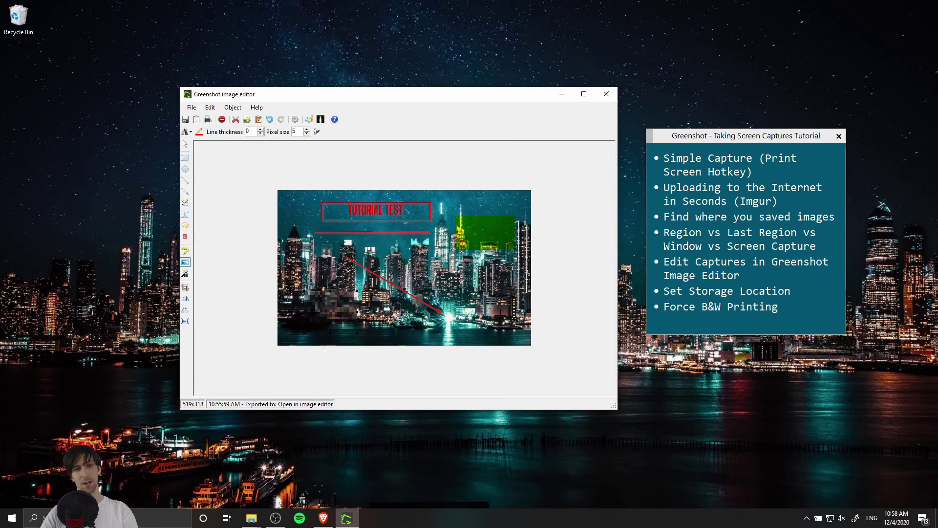
- Save the annotated image as EditedScreenshot and close its Photos preview
click(189, 109)
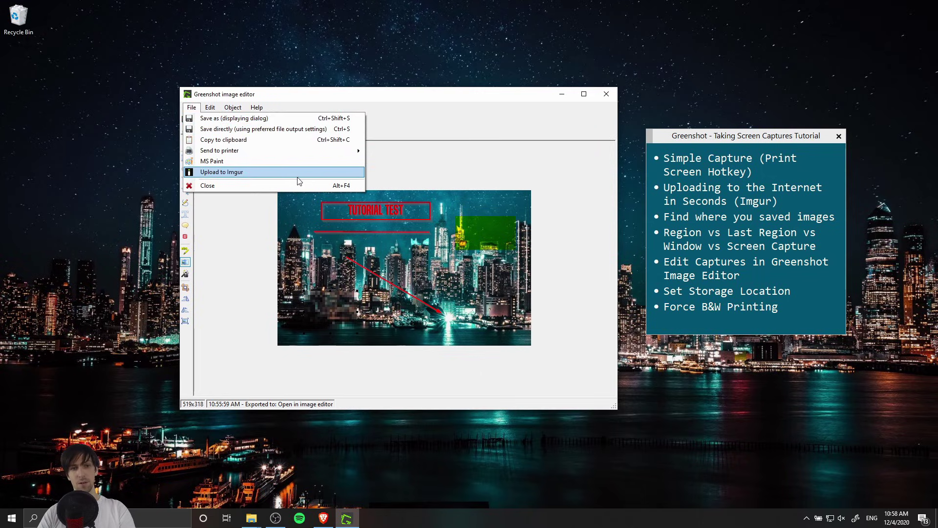
click(235, 118)
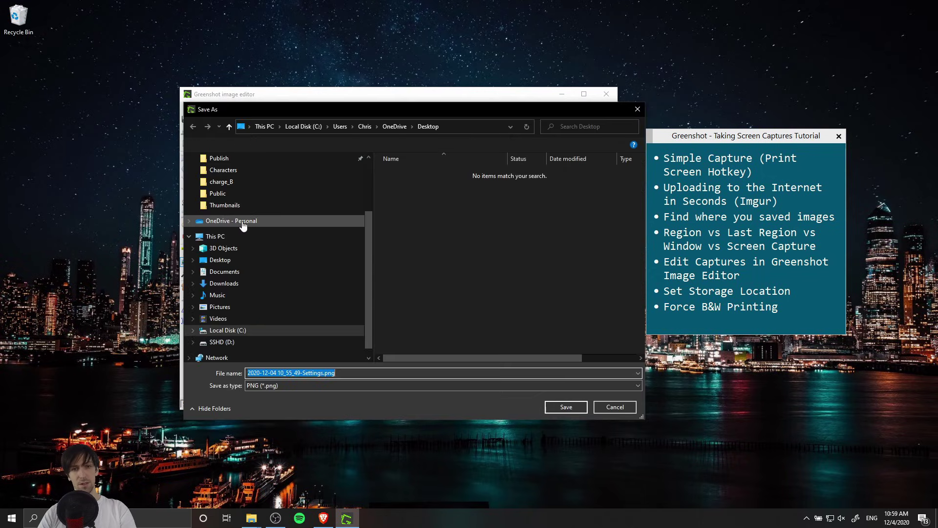
text(Edited)
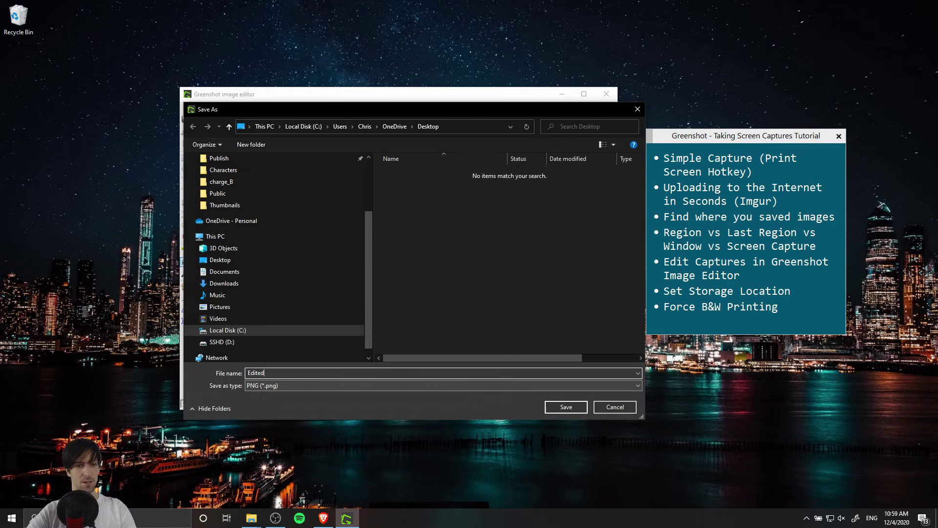
text(Screenshot)
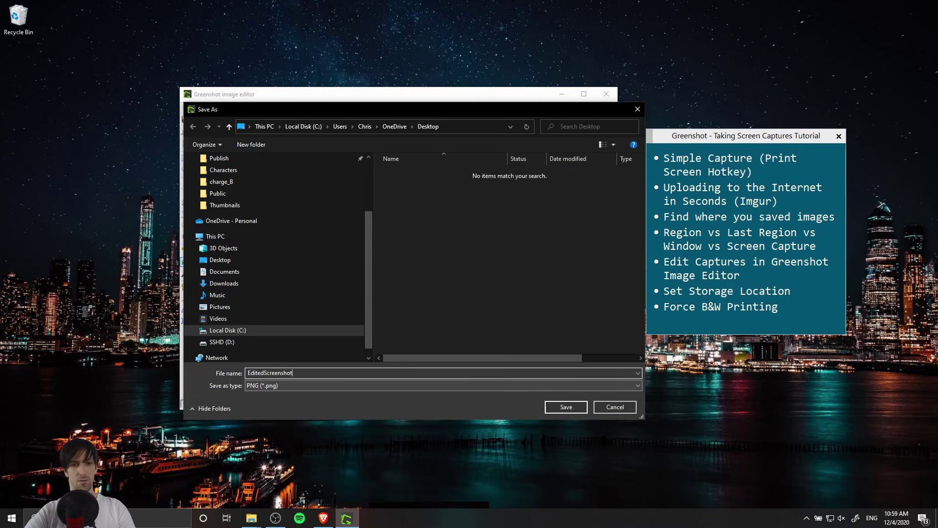
key(Return)
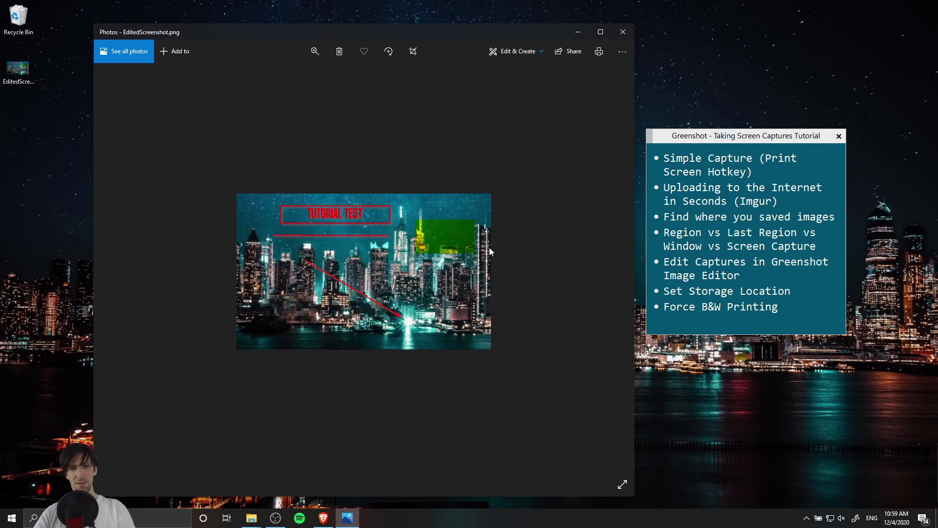
key(alt+F4)
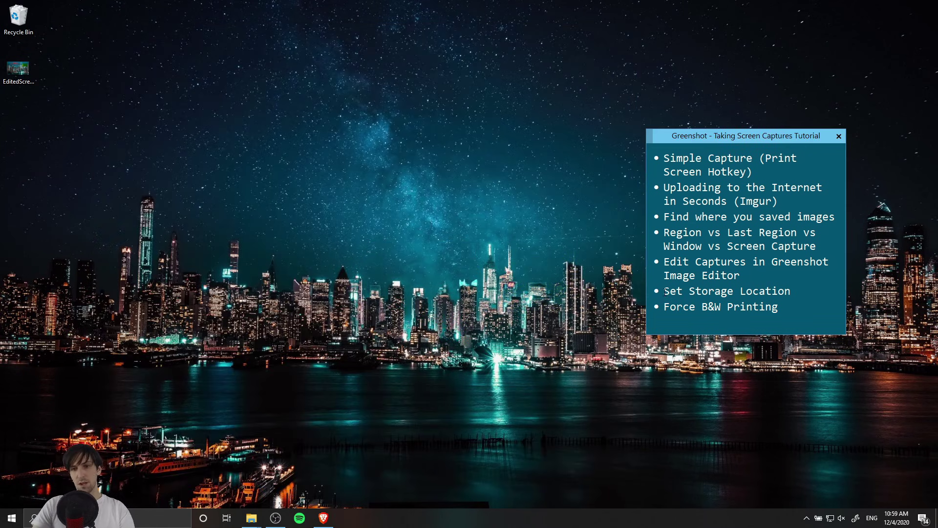
- Take a region capture of the desktop and open Greenshot's tray icon menu
drag(664, 291, 802, 289)
click(802, 289)
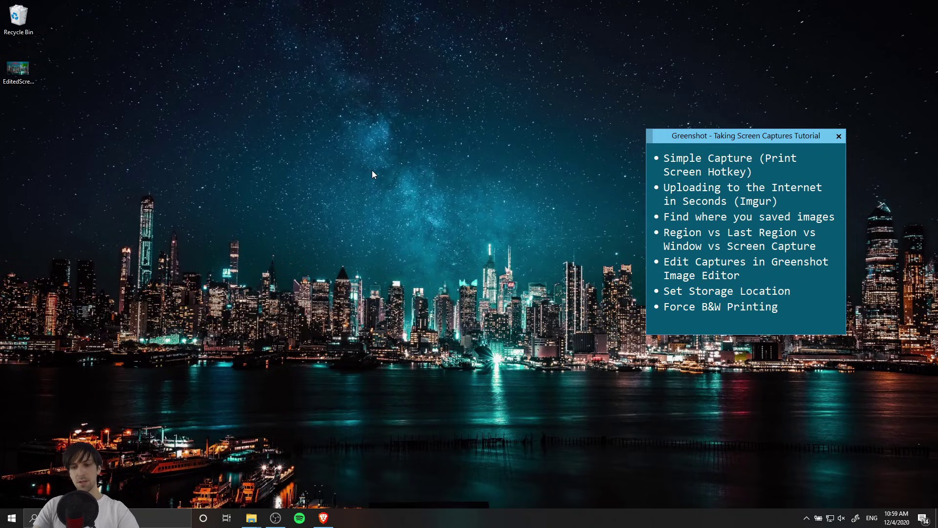
key(Print)
drag(335, 172, 436, 235)
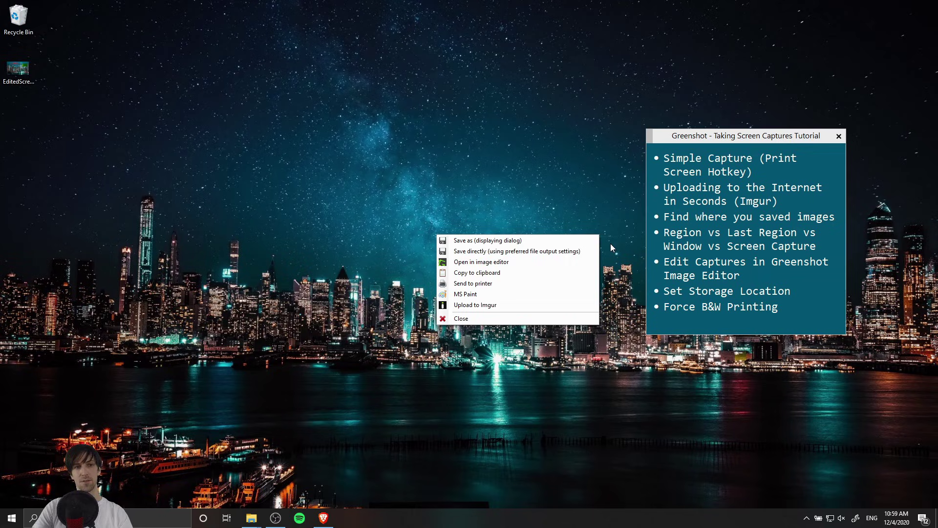
click(808, 519)
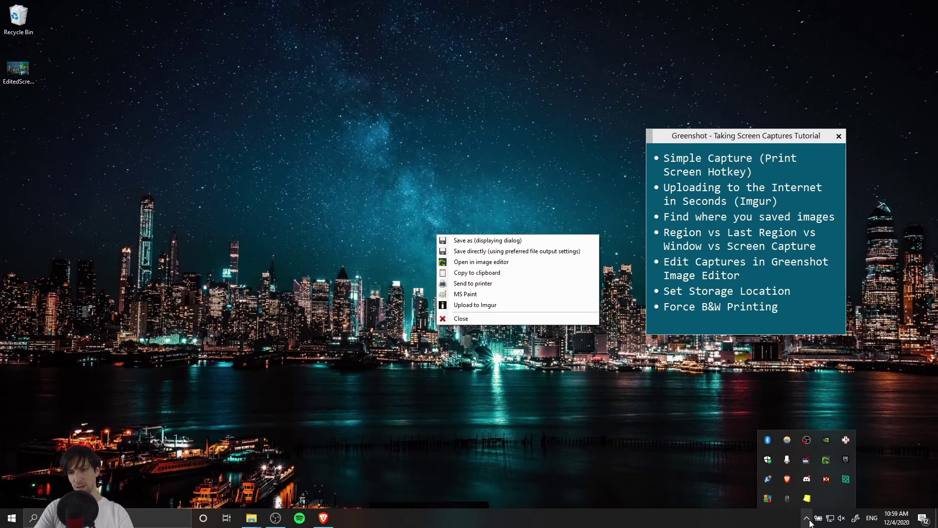
right_click(828, 462)
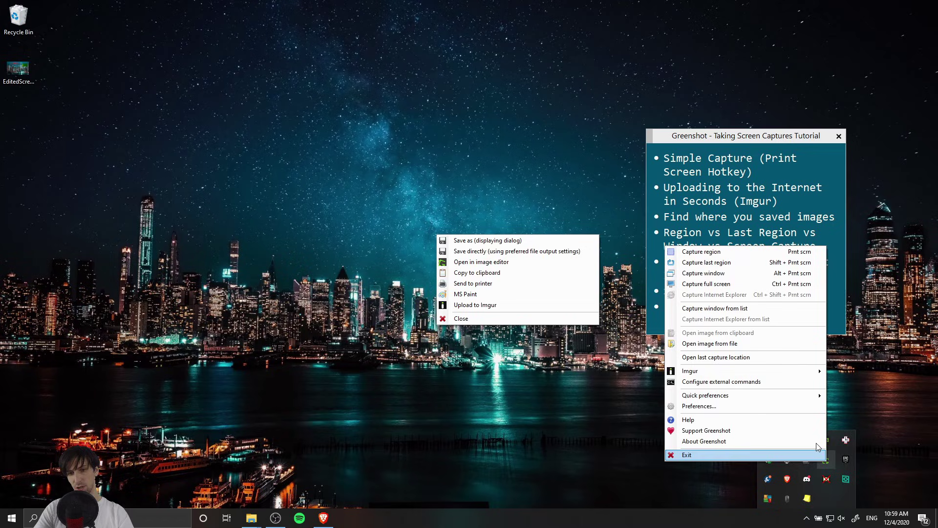
- Set Greenshot's output storage location to the OneDrive Pictures folder and image format to jpg
click(775, 406)
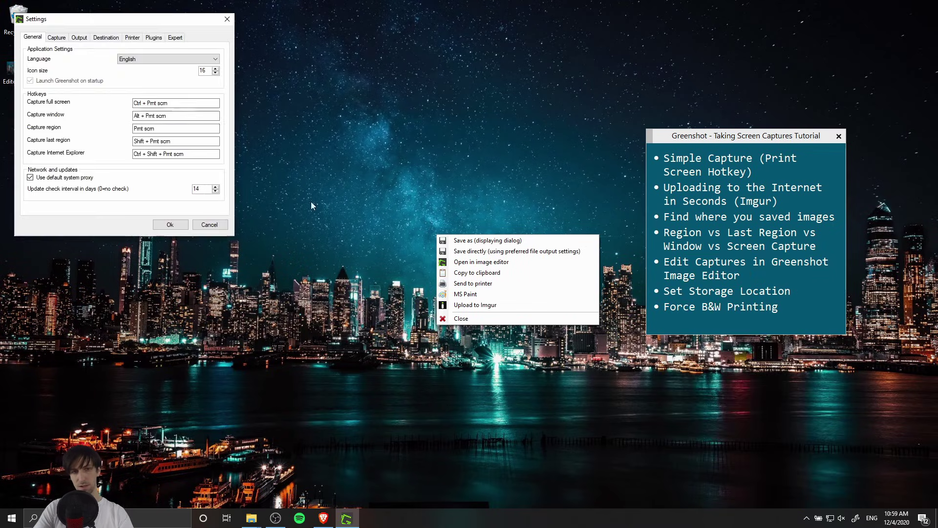
click(208, 121)
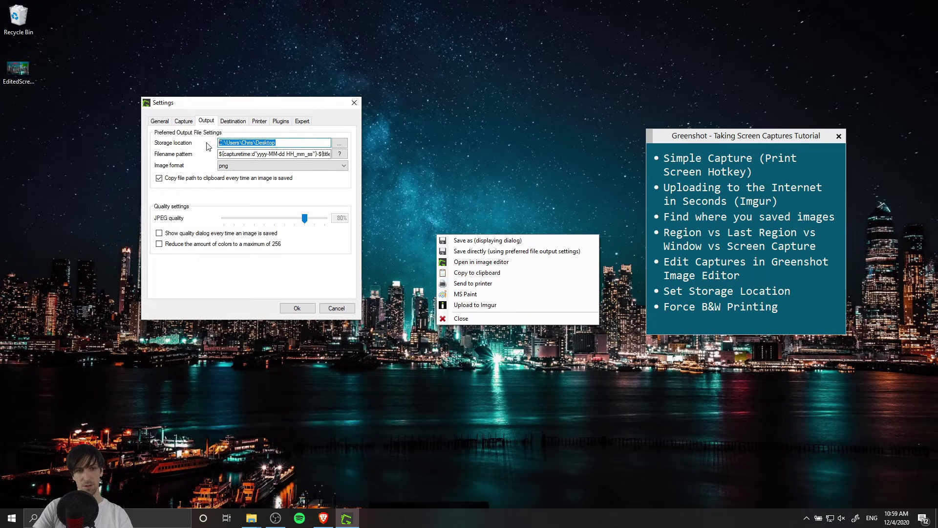
click(339, 144)
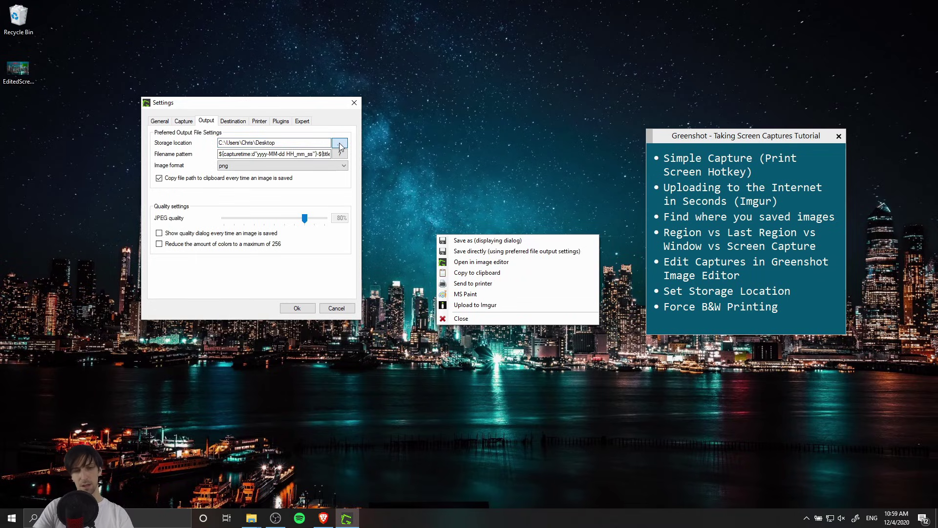
drag(430, 181, 273, 195)
scroll(331, 309, down, 4)
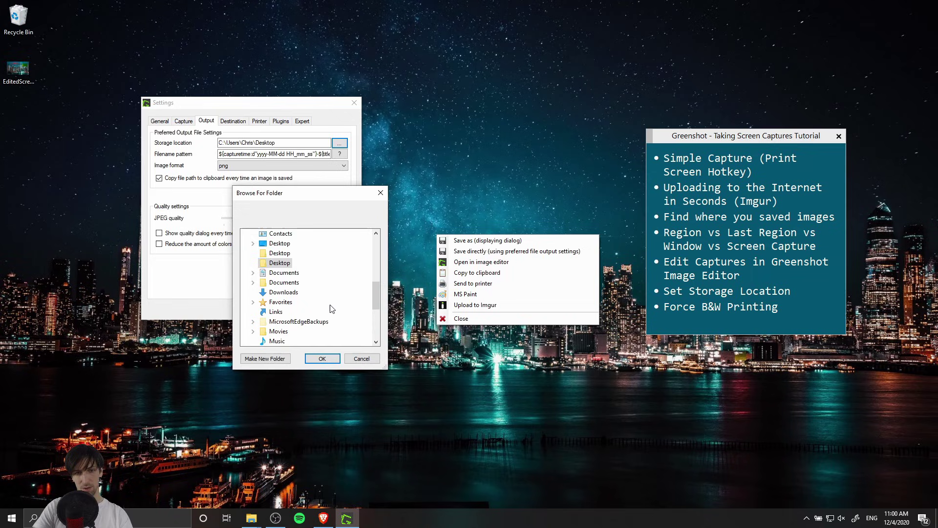
double_click(280, 244)
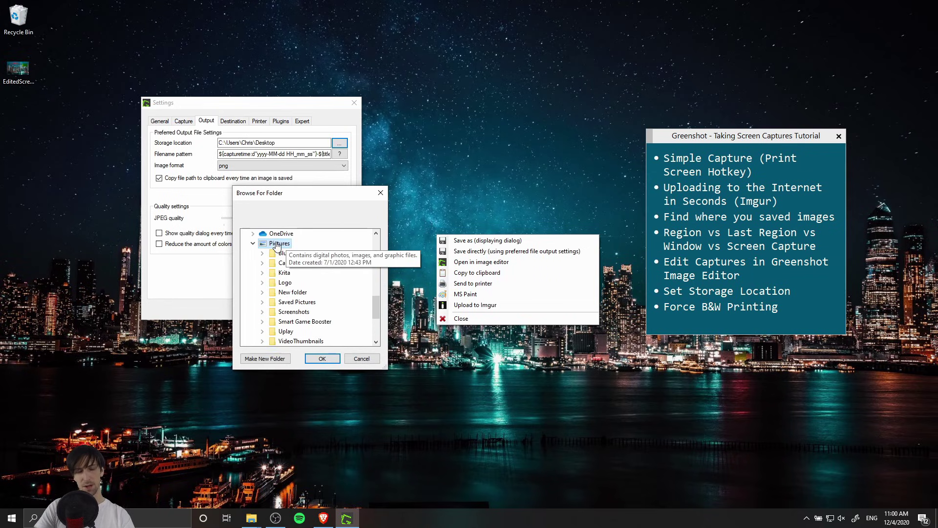
click(323, 360)
double_click(224, 143)
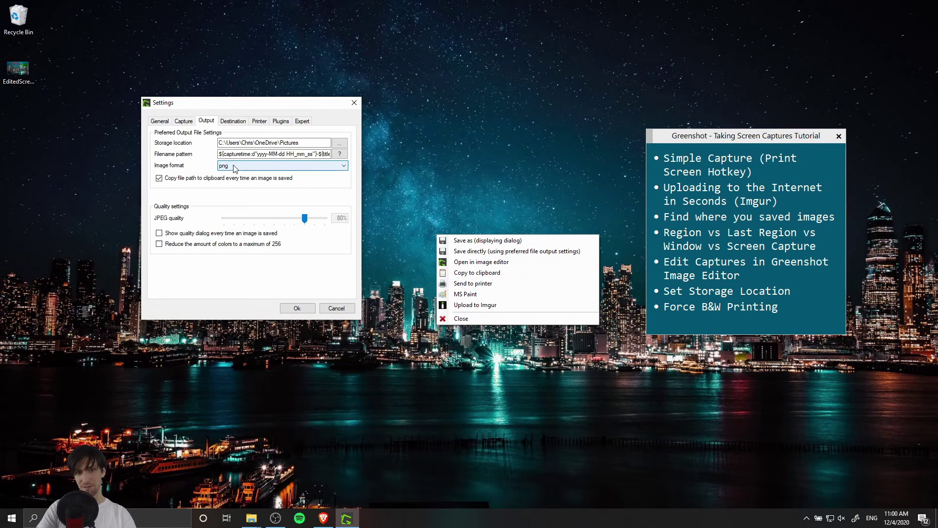
click(234, 168)
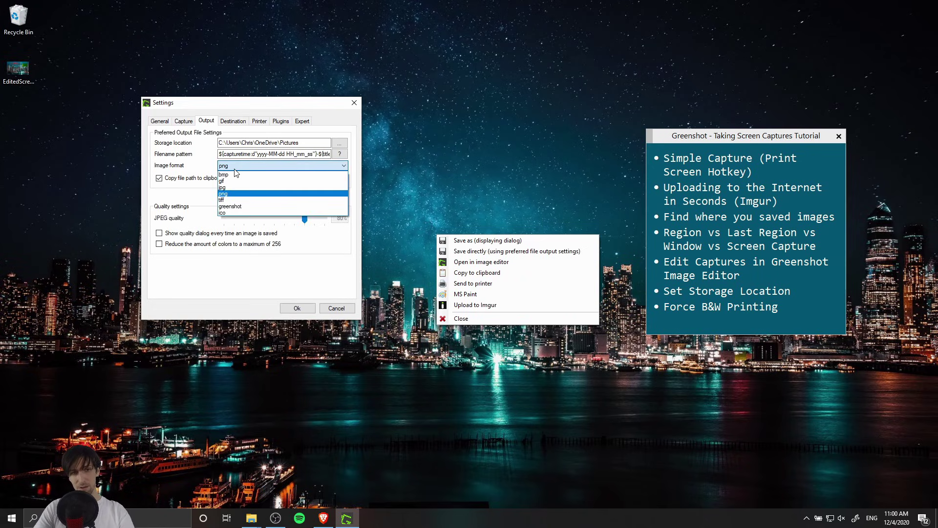
click(241, 187)
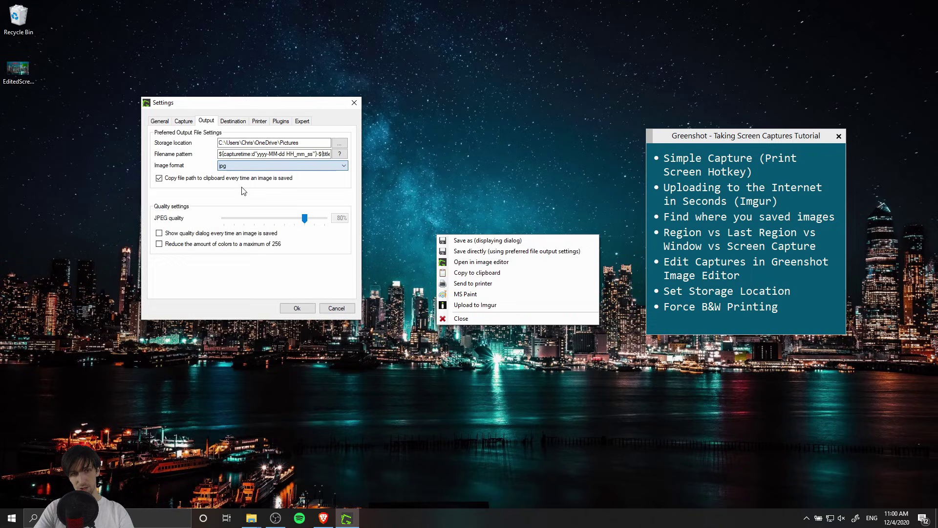
click(298, 308)
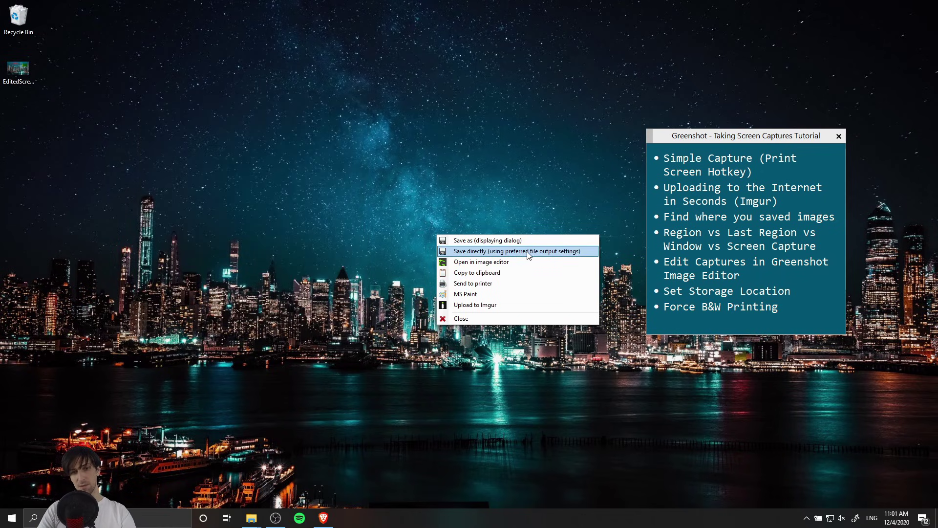
- Save the region capture directly, then take a new capture showing its printer option
click(569, 251)
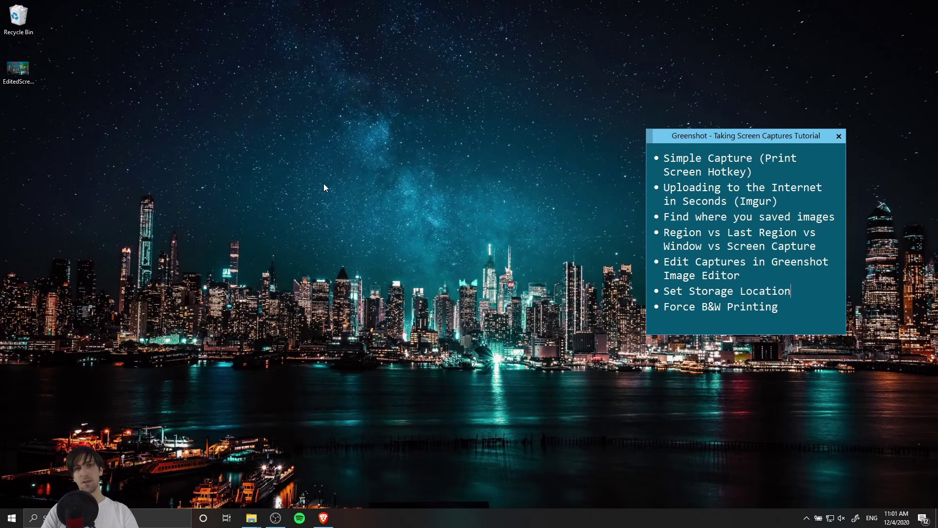
key(shift+Print)
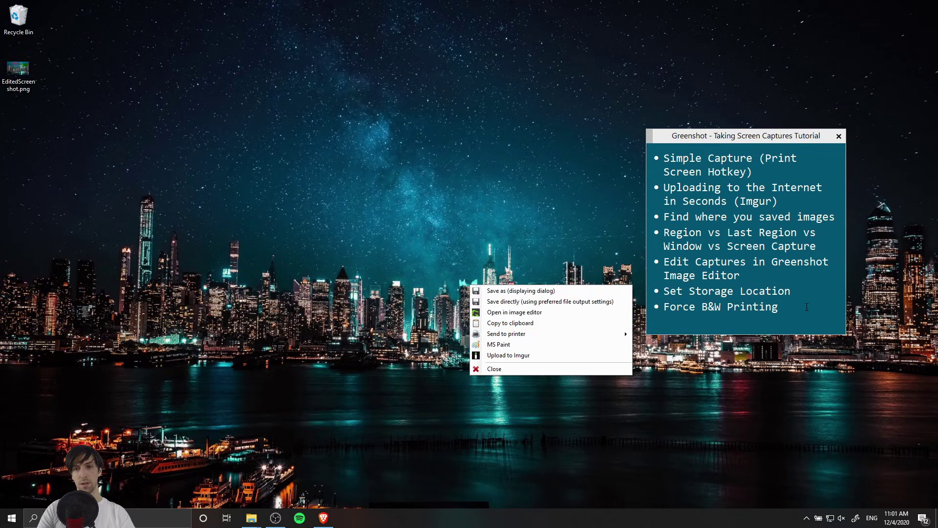
mouse_move(567, 338)
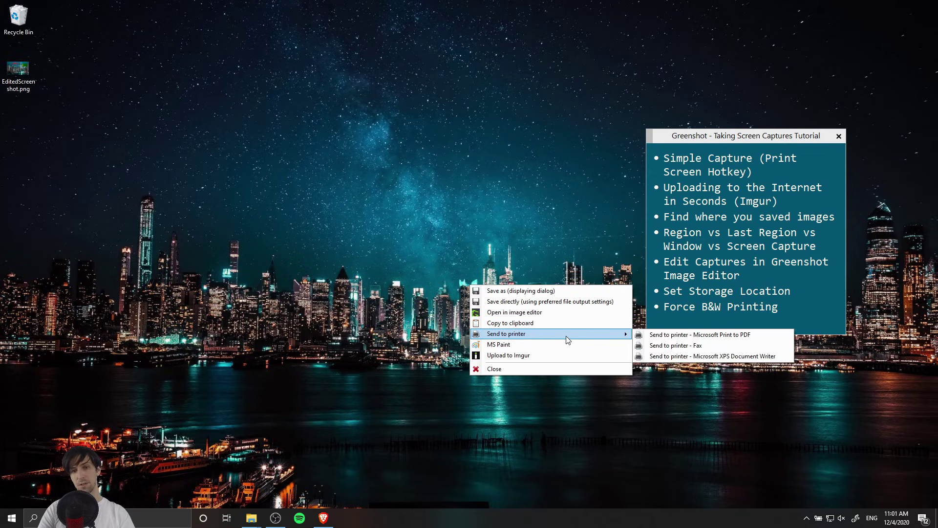
- Point out the Force B&W Printing topic in the tutorial notes and reveal the tray icons
click(753, 308)
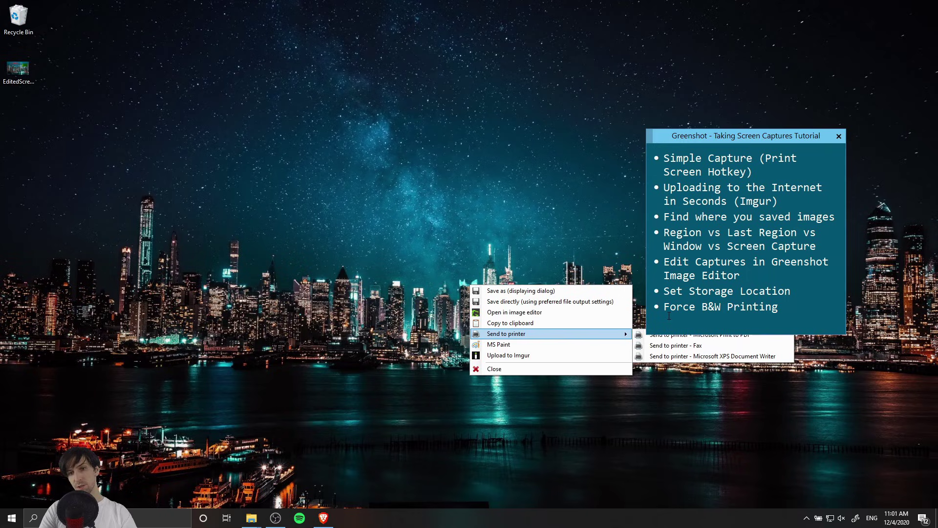
drag(664, 308, 790, 306)
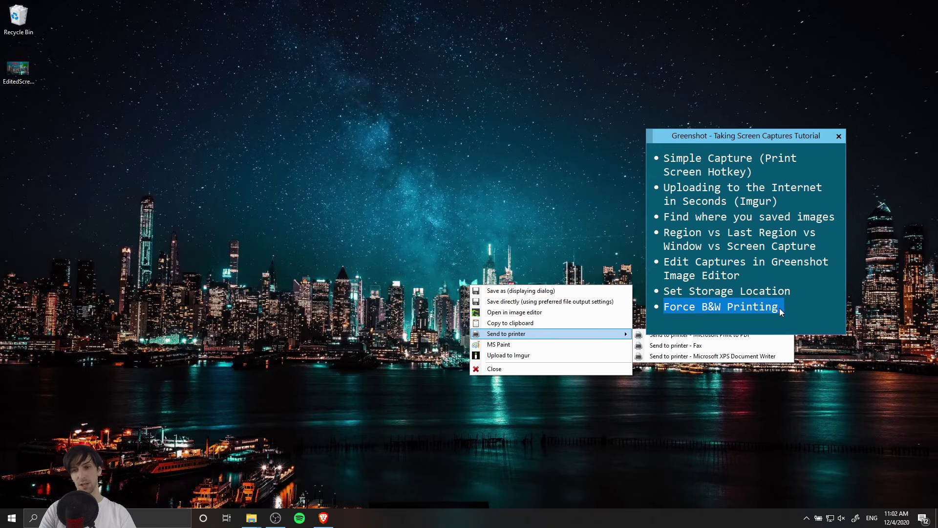
click(779, 308)
click(808, 519)
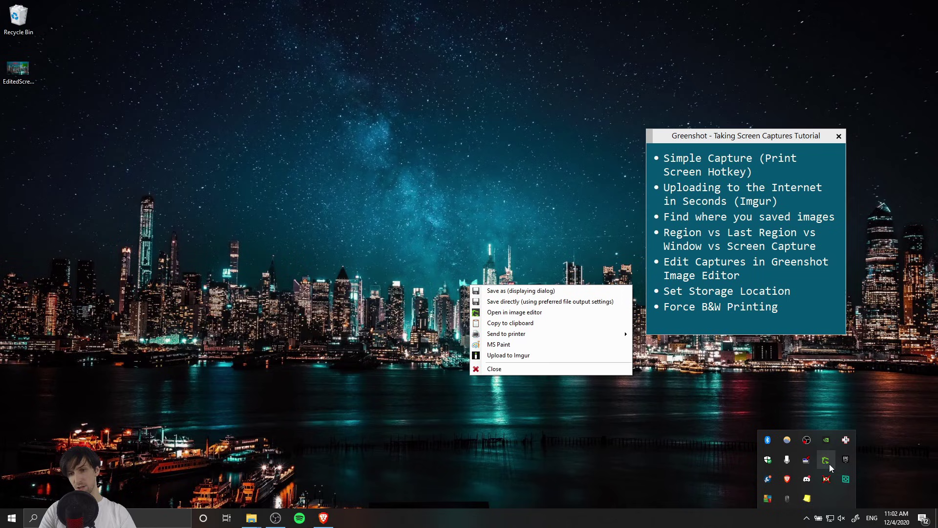
- Discard the pending capture and open the Printer tab of Greenshot's preferences
click(493, 369)
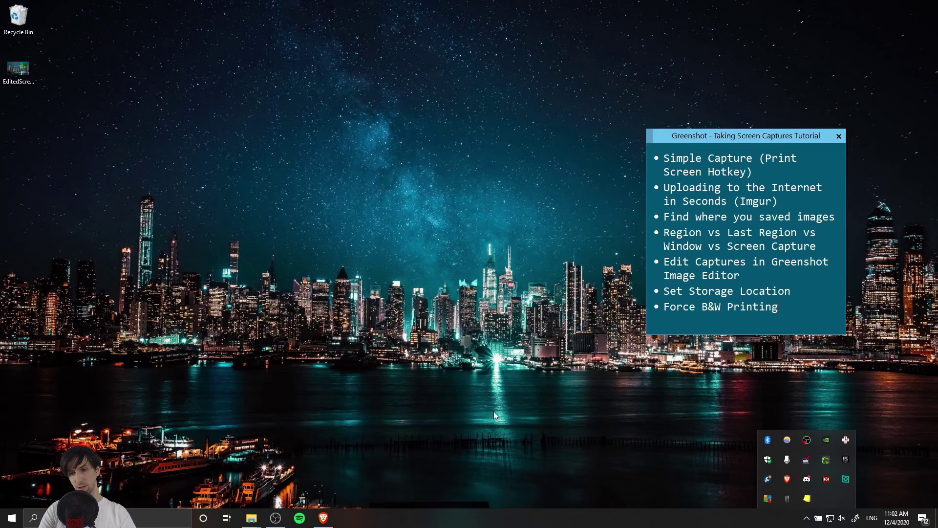
right_click(826, 459)
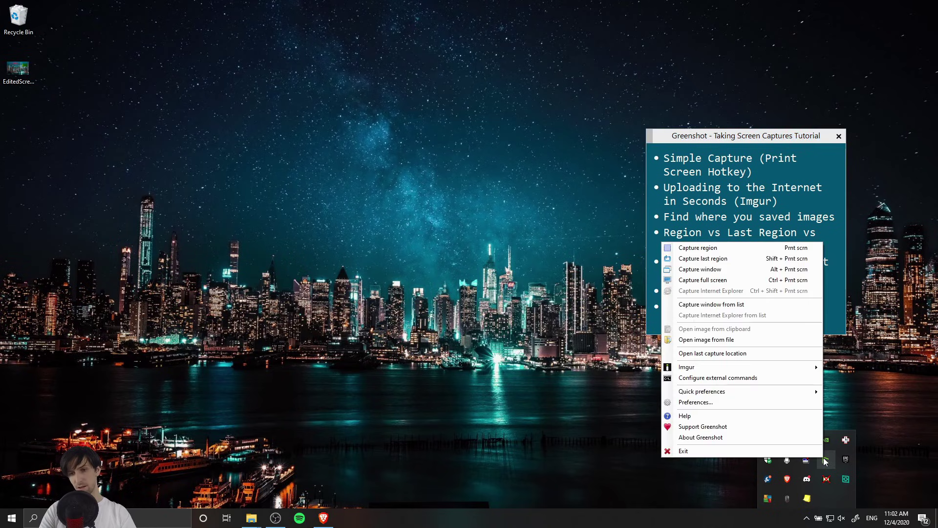
click(762, 401)
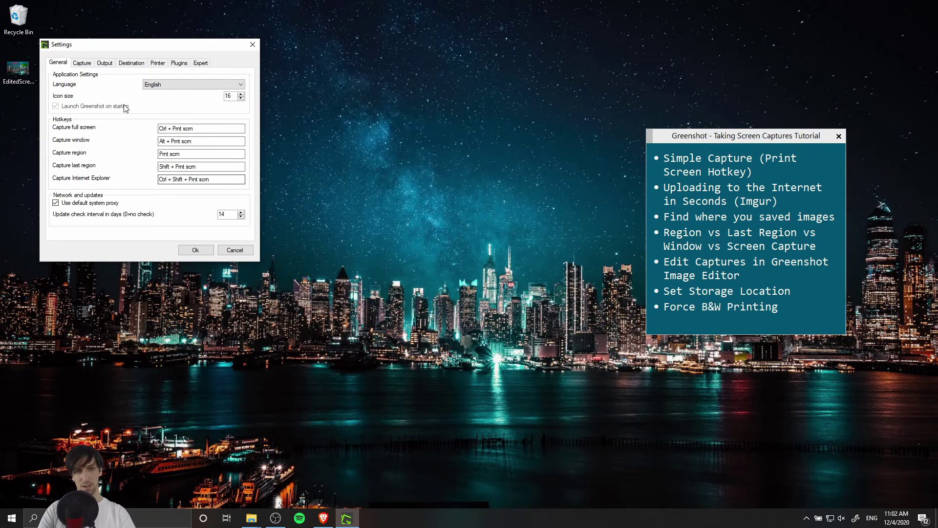
click(314, 118)
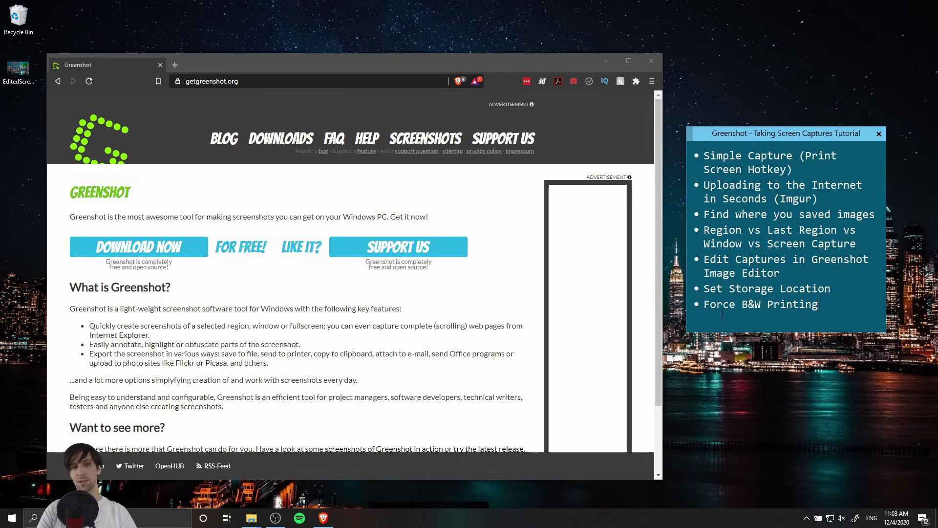
- Visit the getgreenshot.org Downloads page, then return to the home page via the logo
click(264, 141)
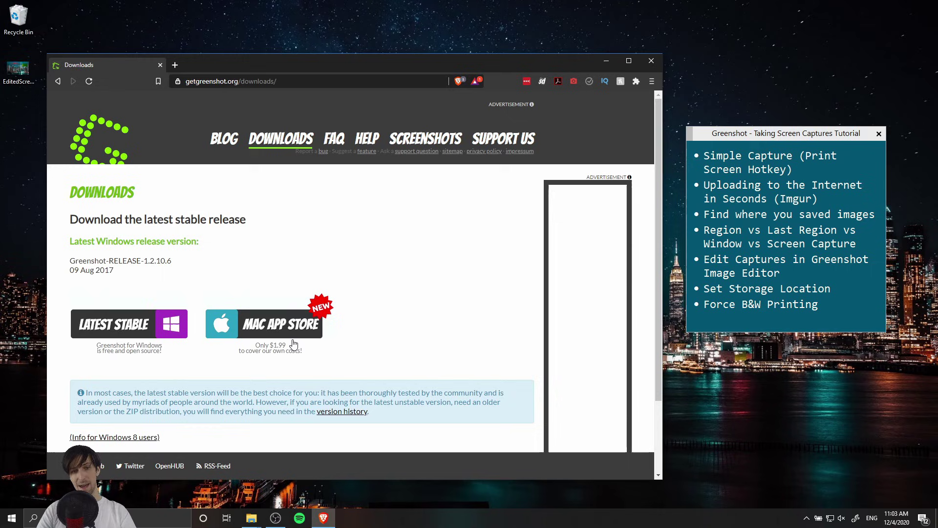
click(142, 136)
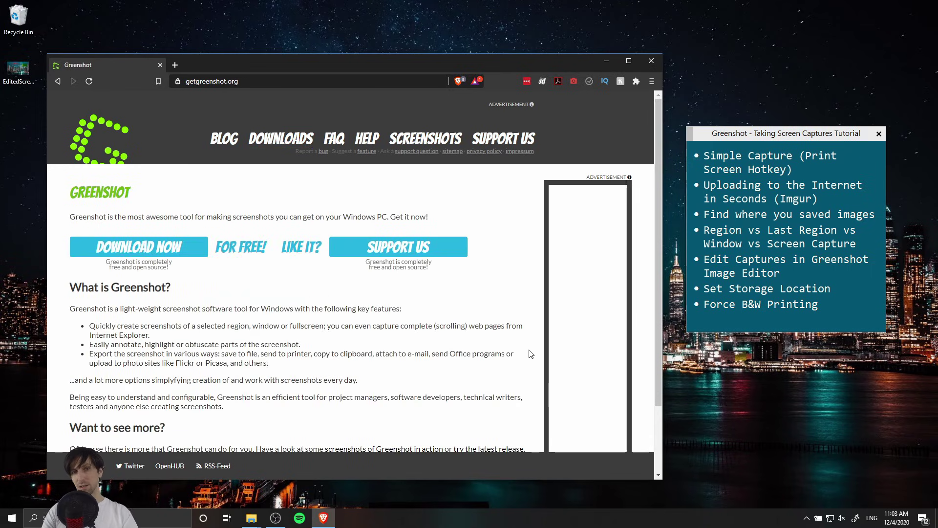